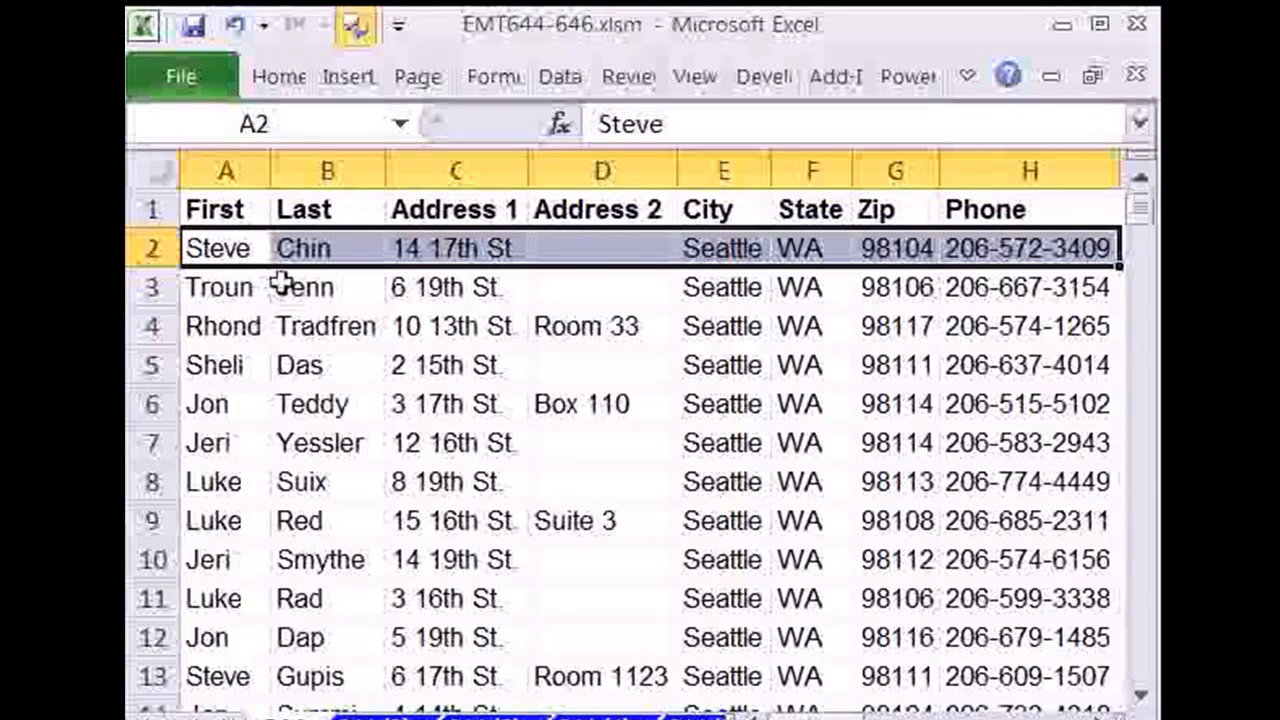
Step: Examine the name and address fields of the first records in rows 2 to 5 of the data set
{"action": "left_click", "coordinate": [245, 249]}
{"action": "left_click", "coordinate": [322, 249]}
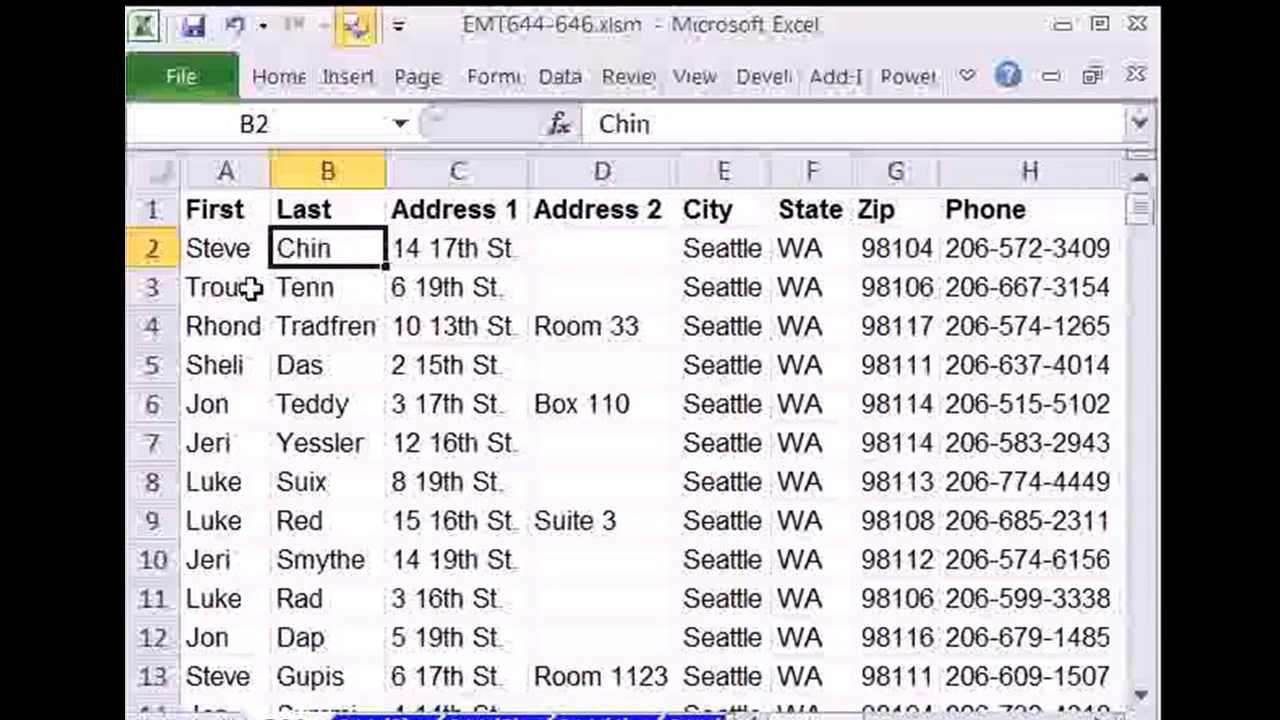
{"action": "left_click", "coordinate": [215, 288]}
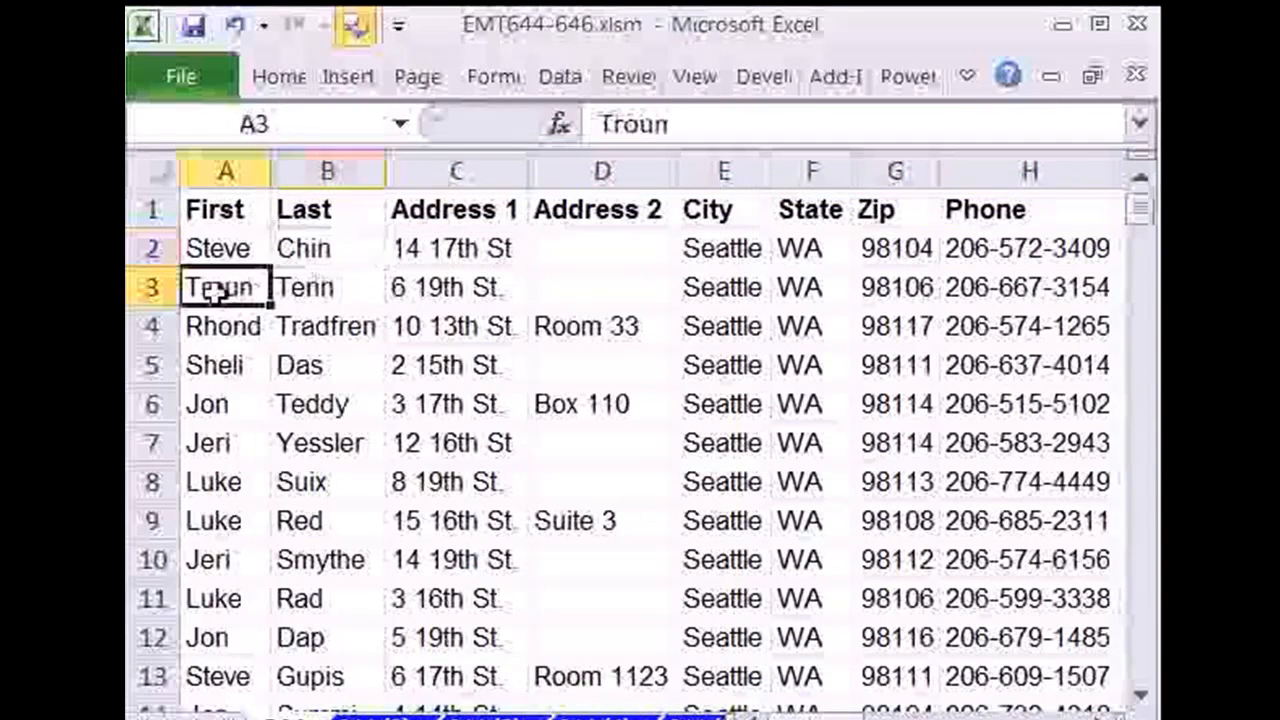
{"action": "left_click", "coordinate": [449, 249]}
{"action": "left_click", "coordinate": [593, 249]}
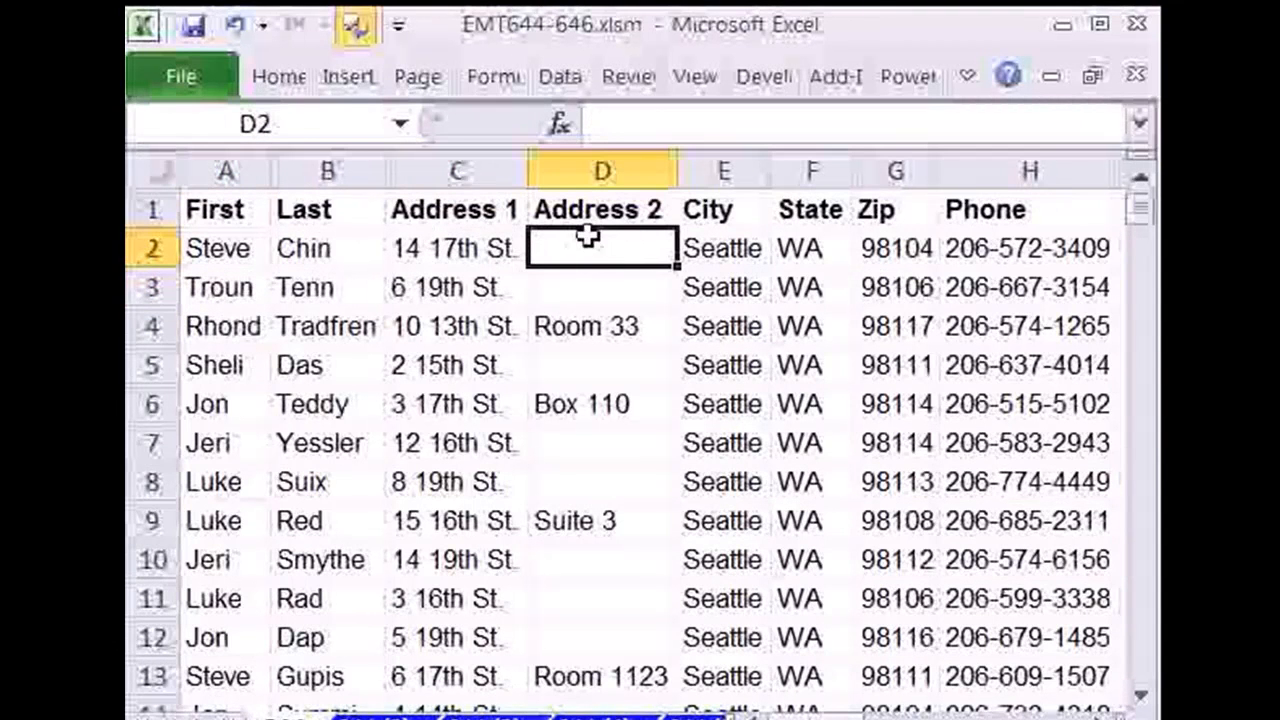
{"action": "left_click", "coordinate": [220, 292]}
{"action": "left_click", "coordinate": [222, 322]}
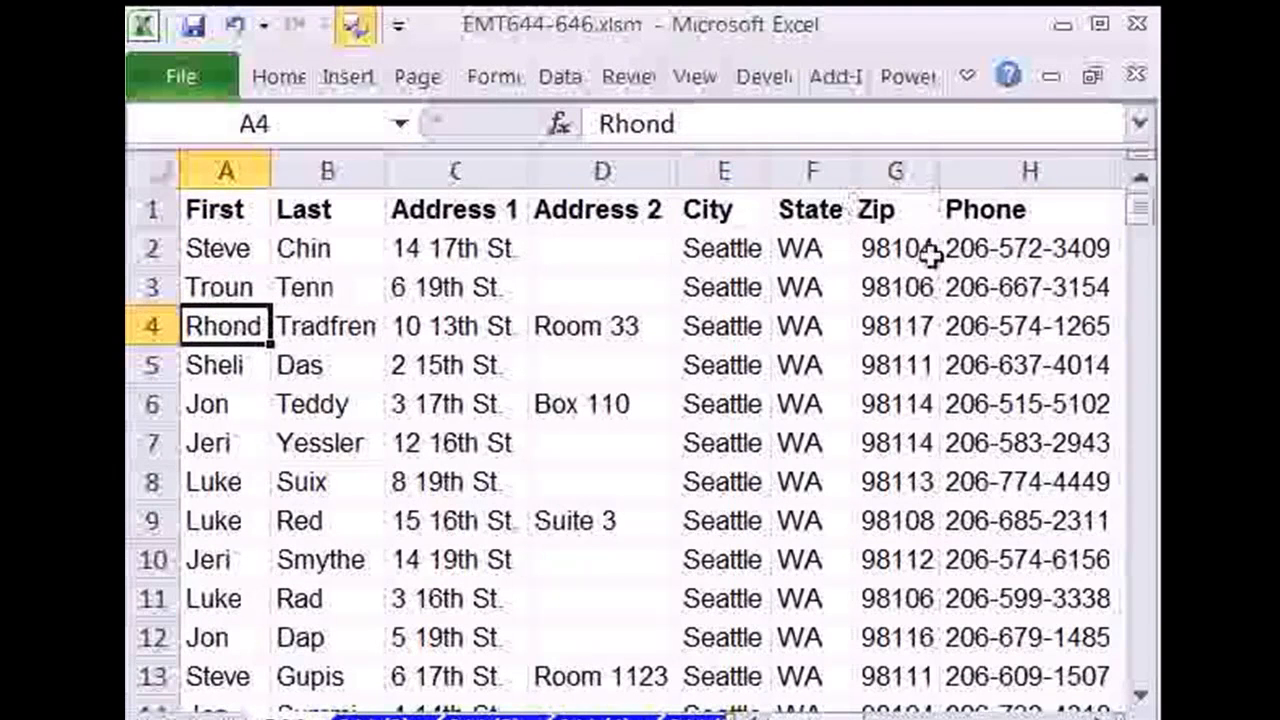
{"action": "left_click", "coordinate": [240, 366]}
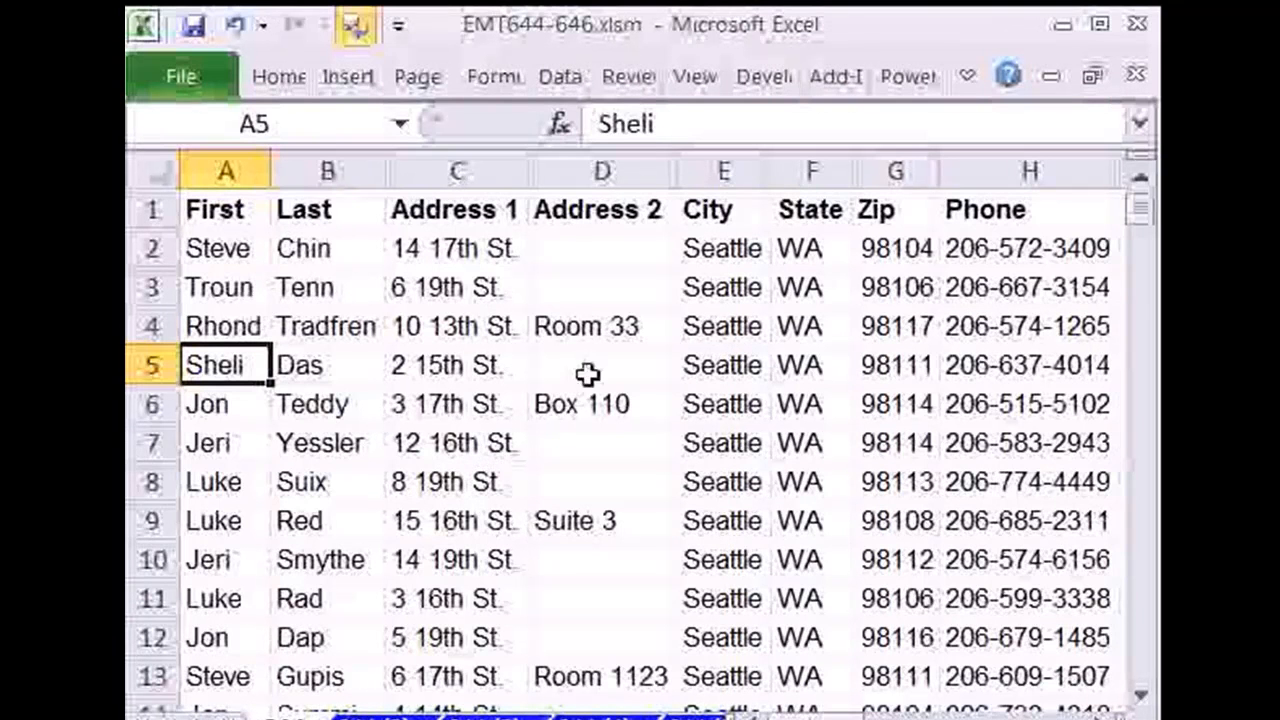
Step: Make sure the Developer tab is enabled among the Main Tabs in the ribbon customization options
{"action": "left_click", "coordinate": [776, 78]}
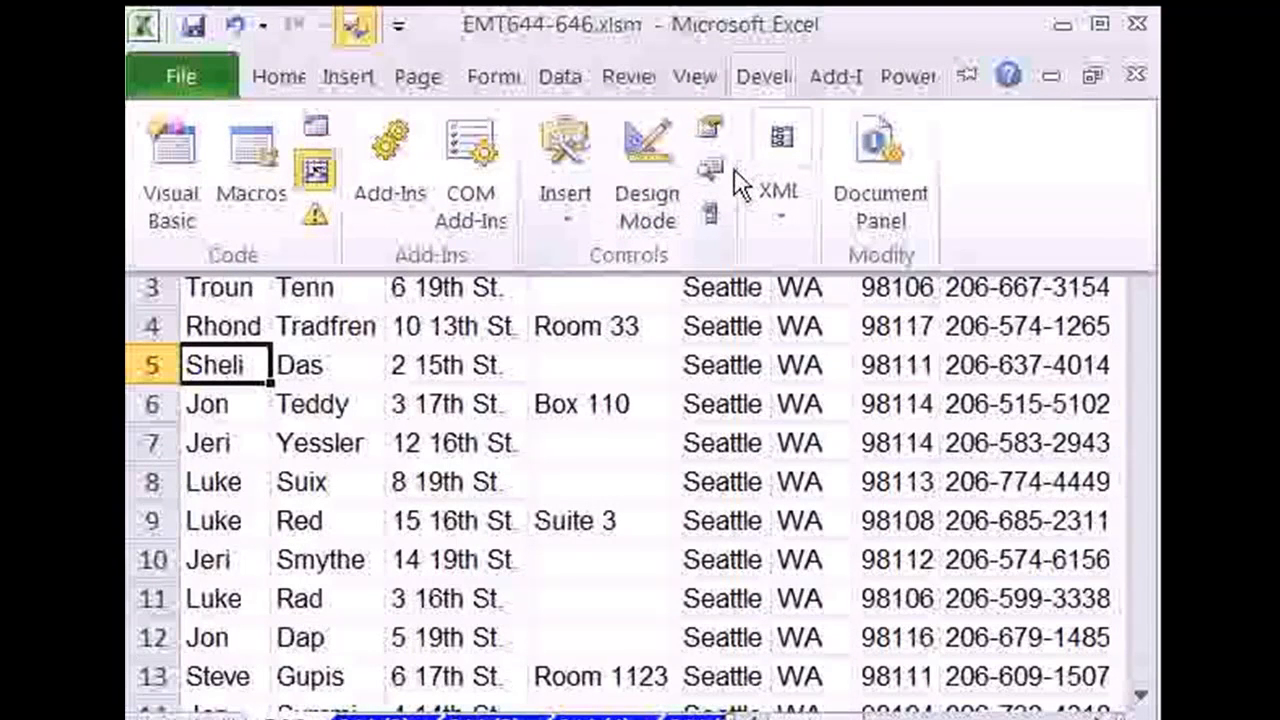
{"action": "left_click", "coordinate": [170, 76]}
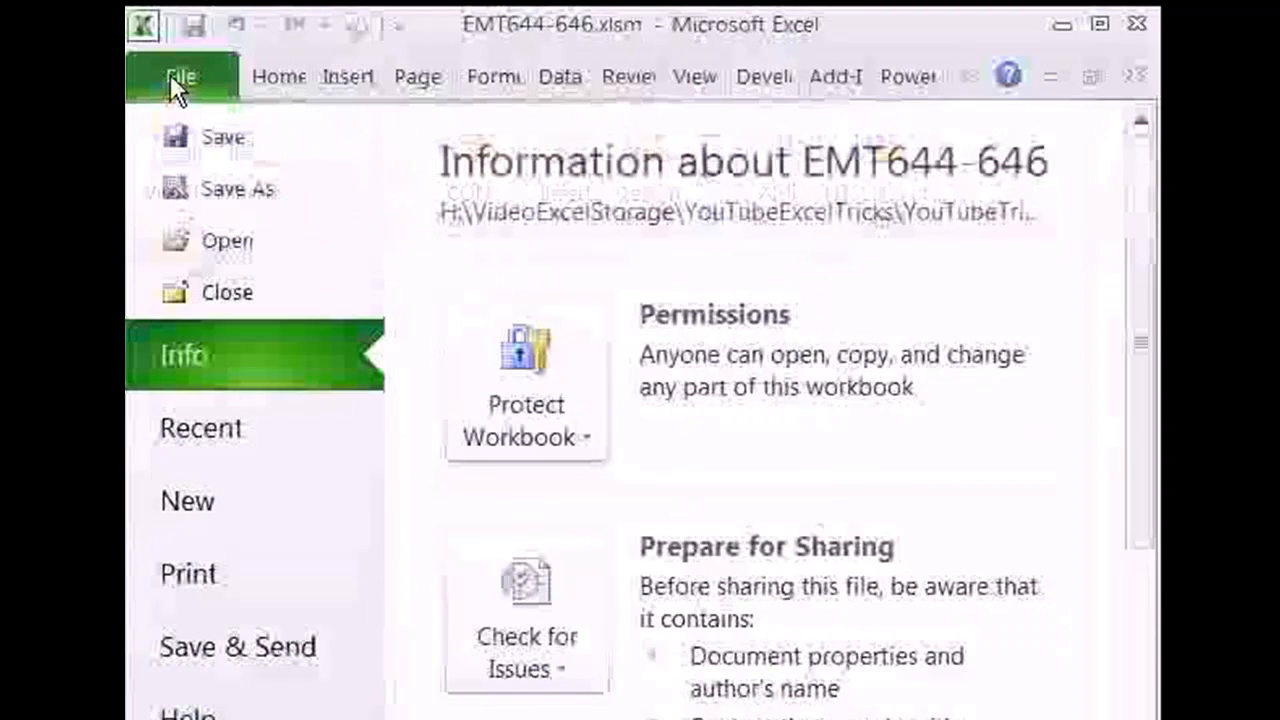
{"action": "scroll", "coordinate": [289, 623], "scroll_direction": "down", "scroll_amount": 3}
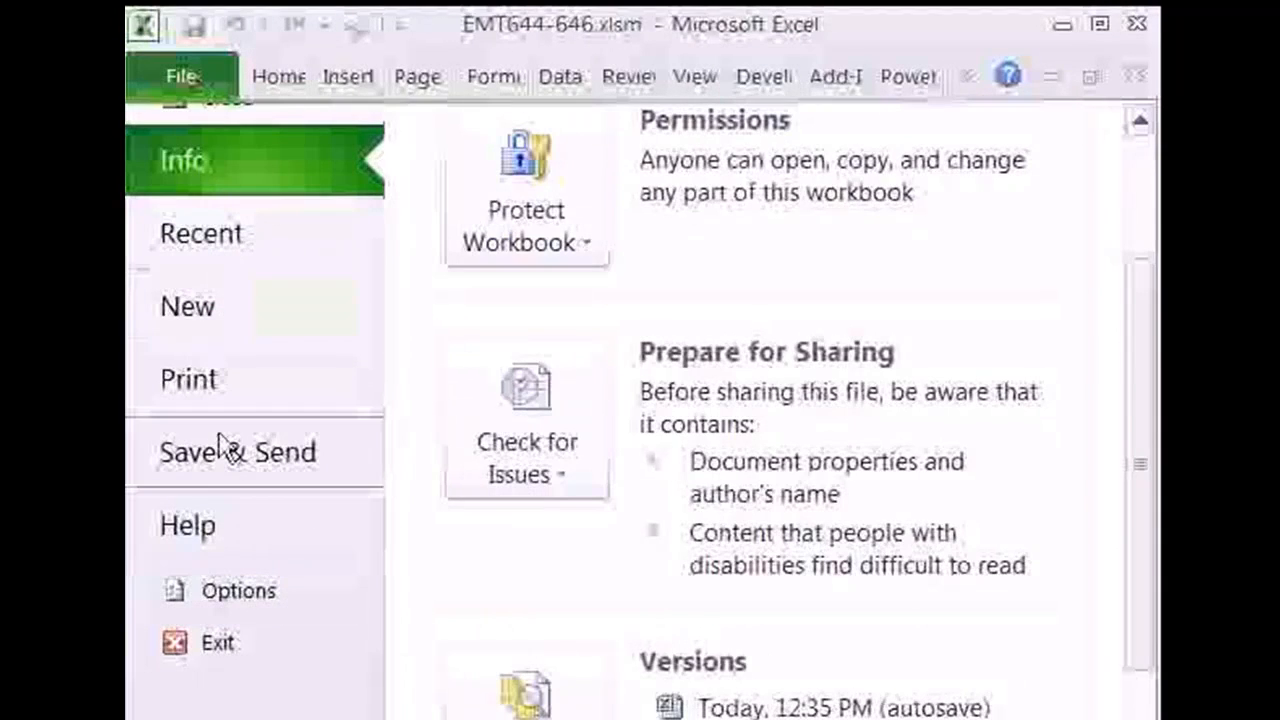
{"action": "left_click", "coordinate": [255, 607]}
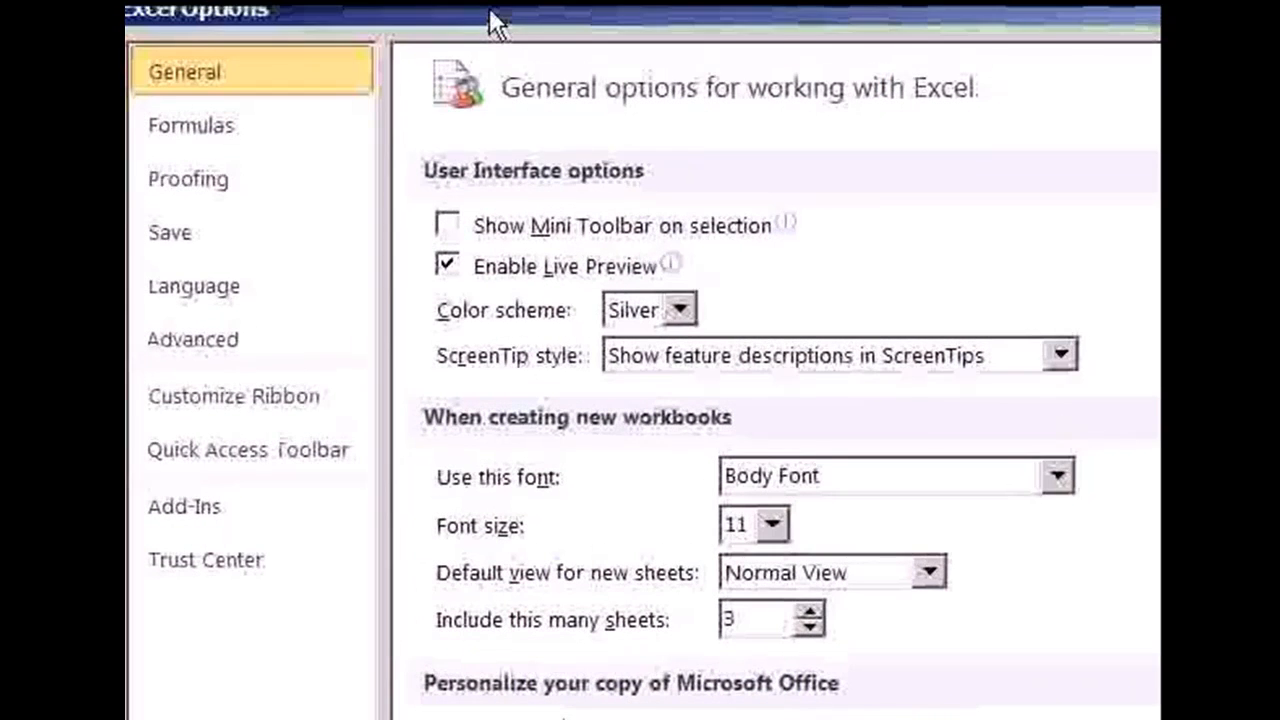
{"action": "left_click", "coordinate": [238, 402]}
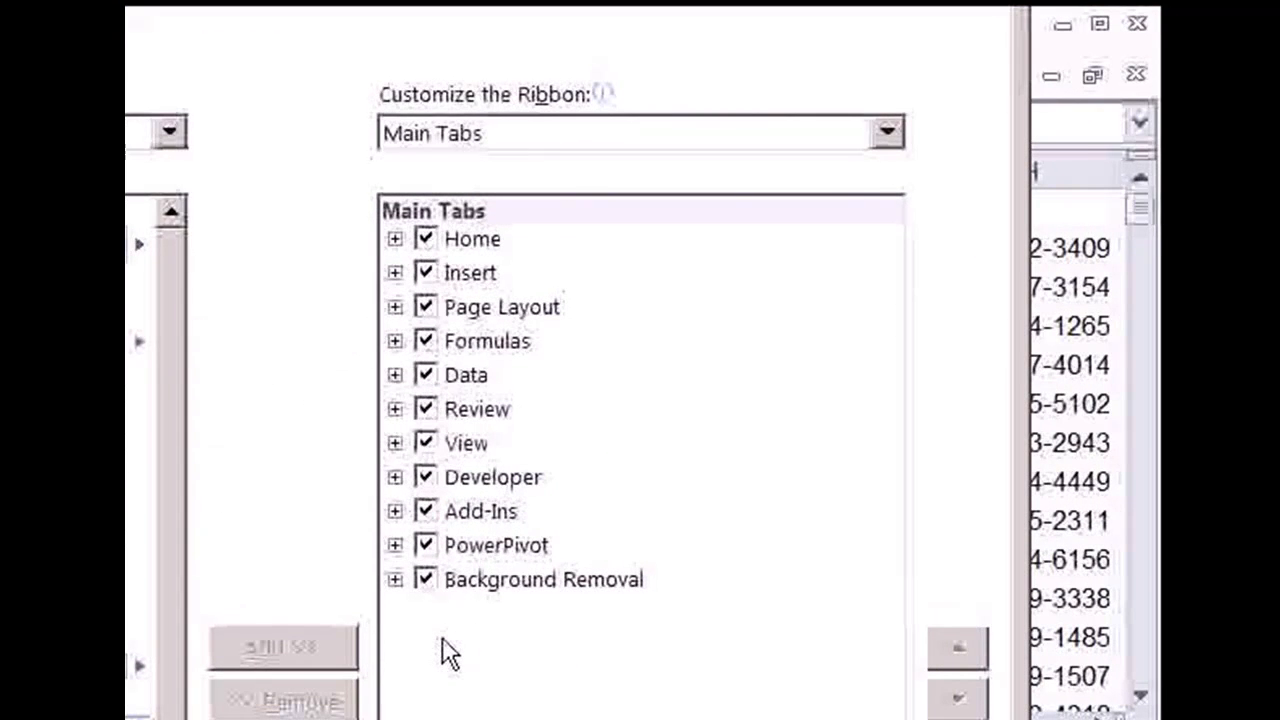
{"action": "left_click", "coordinate": [421, 480]}
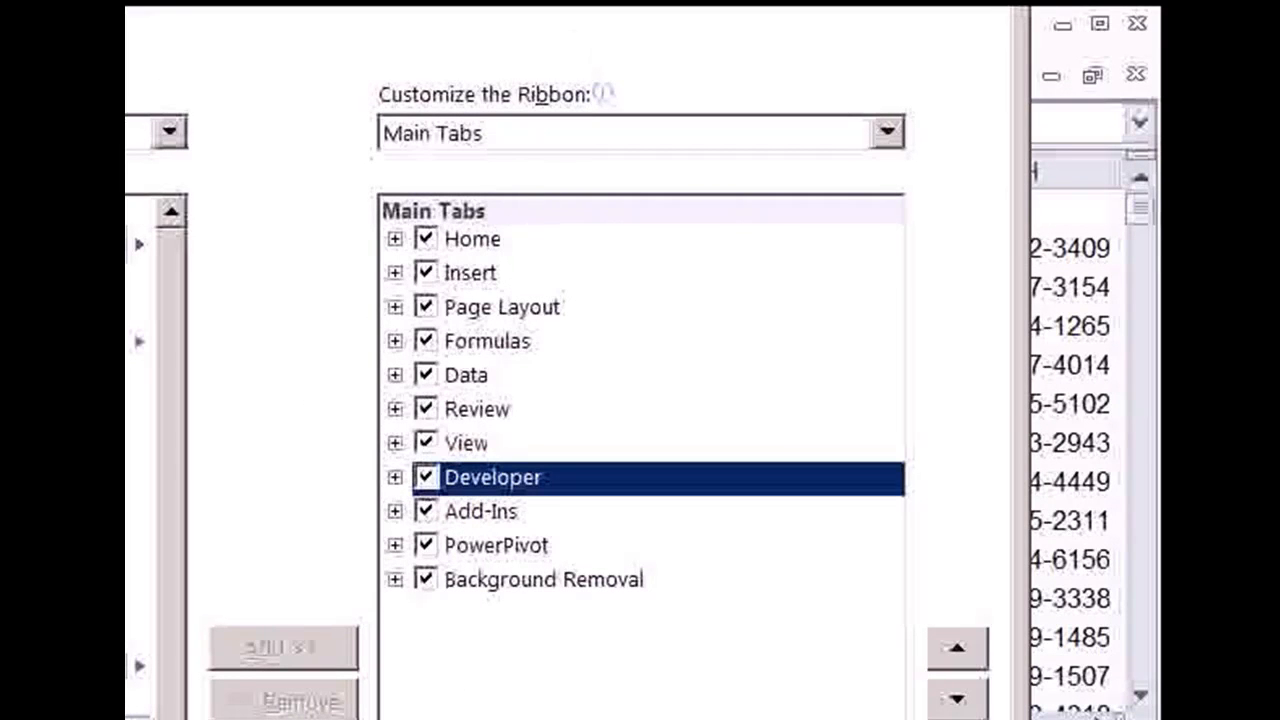
{"action": "key", "text": "Return"}
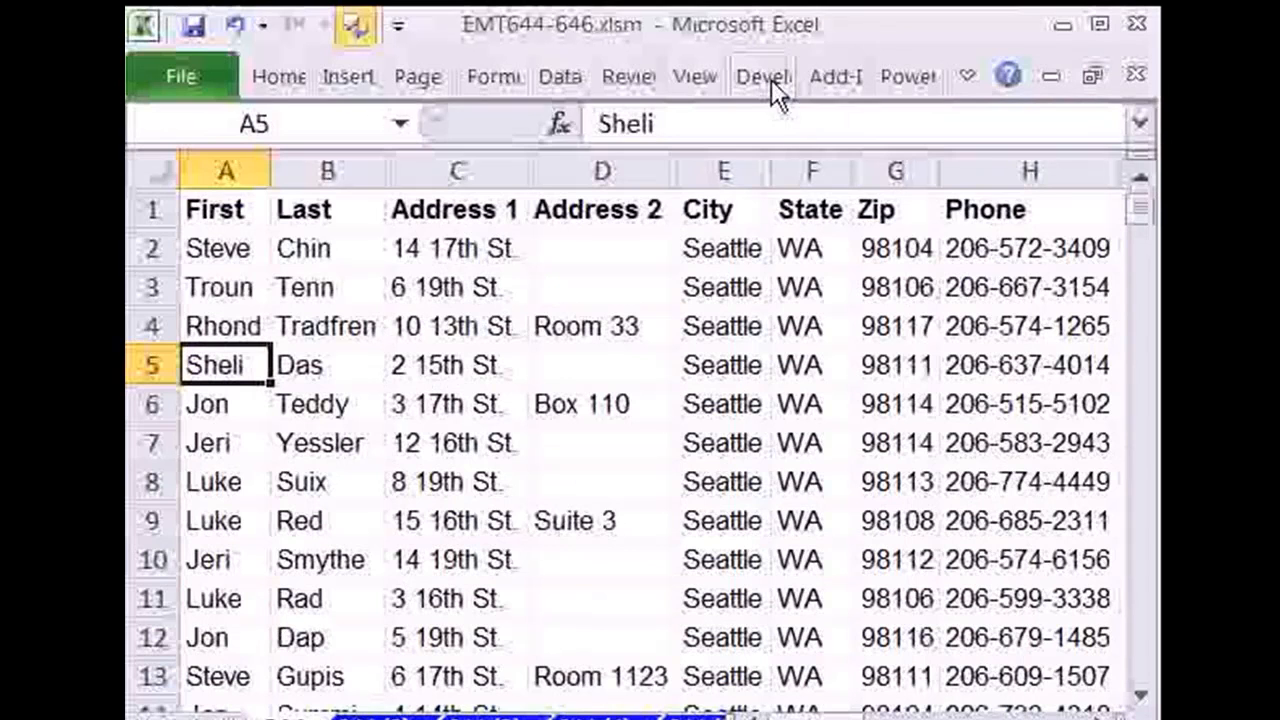
Step: Turn off relative references for macro recording
{"action": "left_click", "coordinate": [771, 78]}
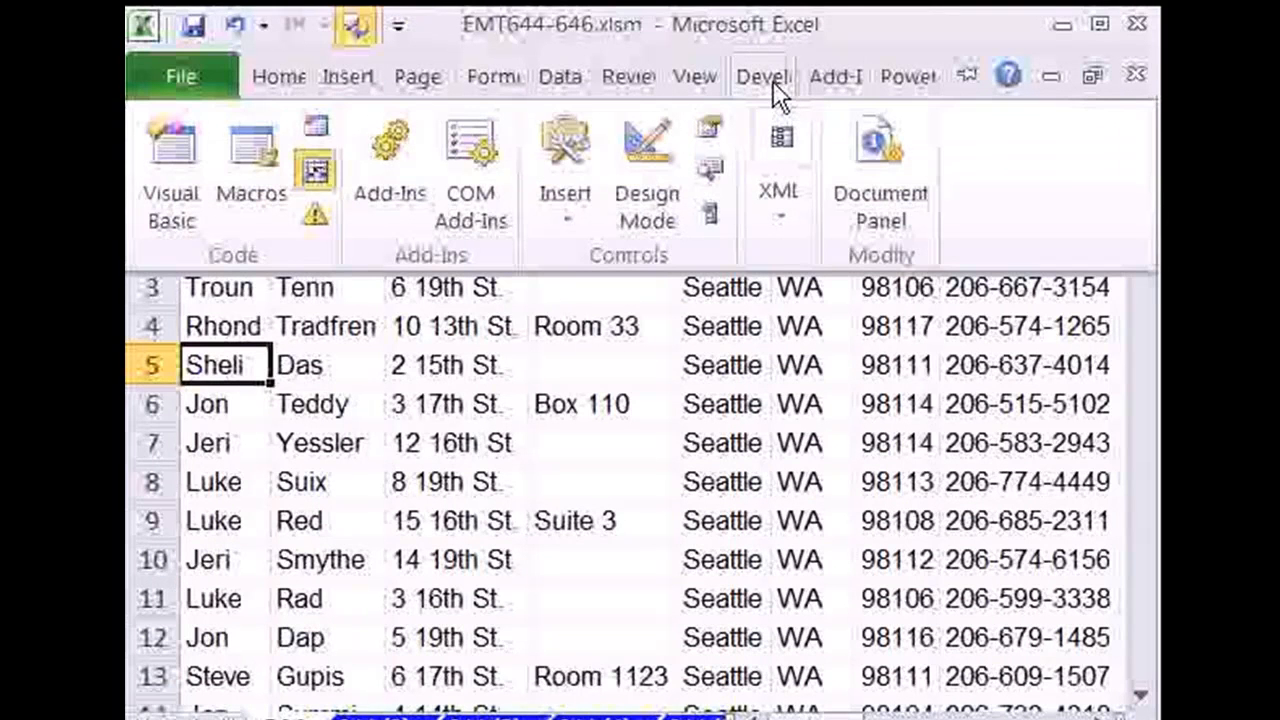
{"action": "left_click", "coordinate": [316, 168]}
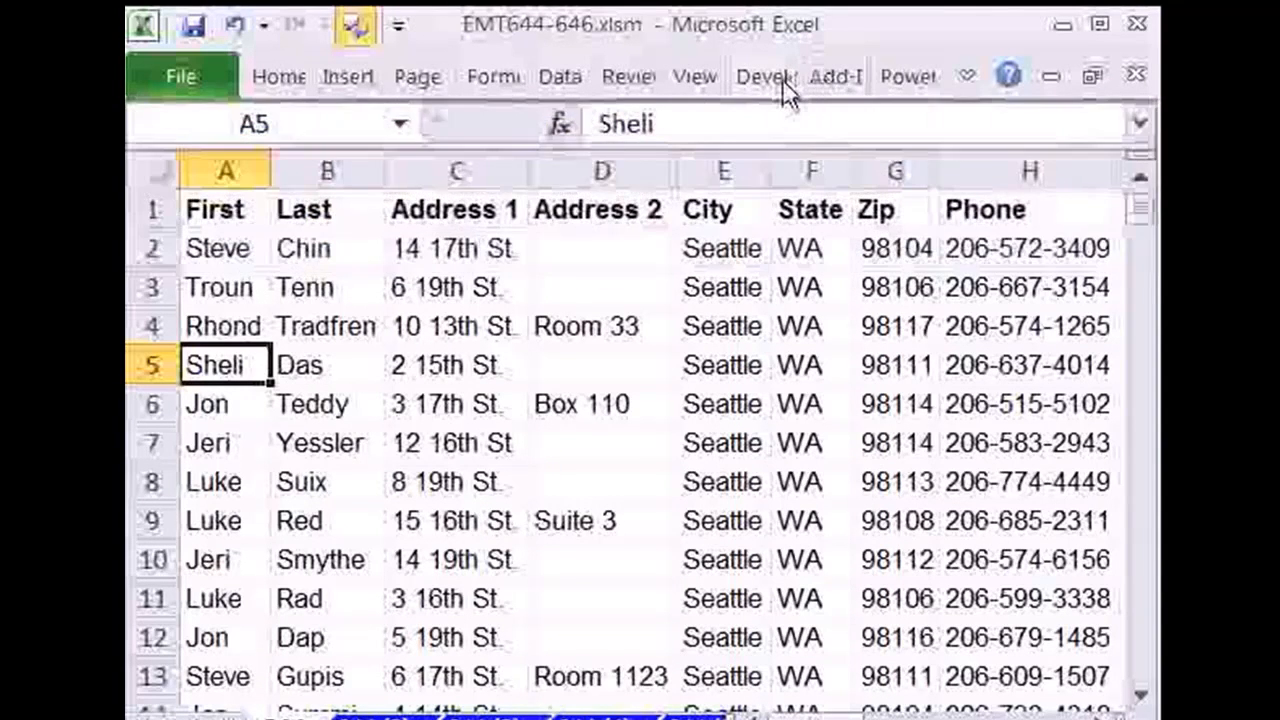
{"action": "left_click", "coordinate": [782, 79]}
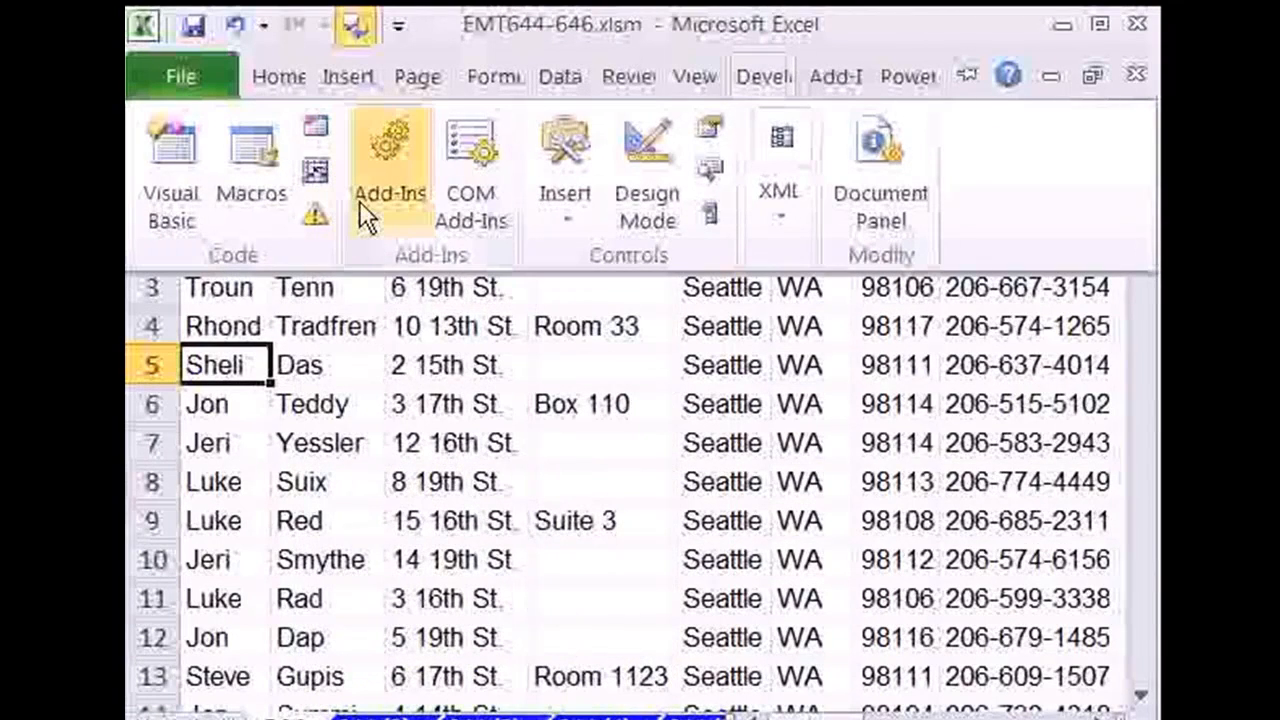
{"action": "left_click", "coordinate": [345, 402]}
{"action": "left_click", "coordinate": [620, 478]}
{"action": "left_click", "coordinate": [757, 563]}
{"action": "left_click", "coordinate": [700, 322]}
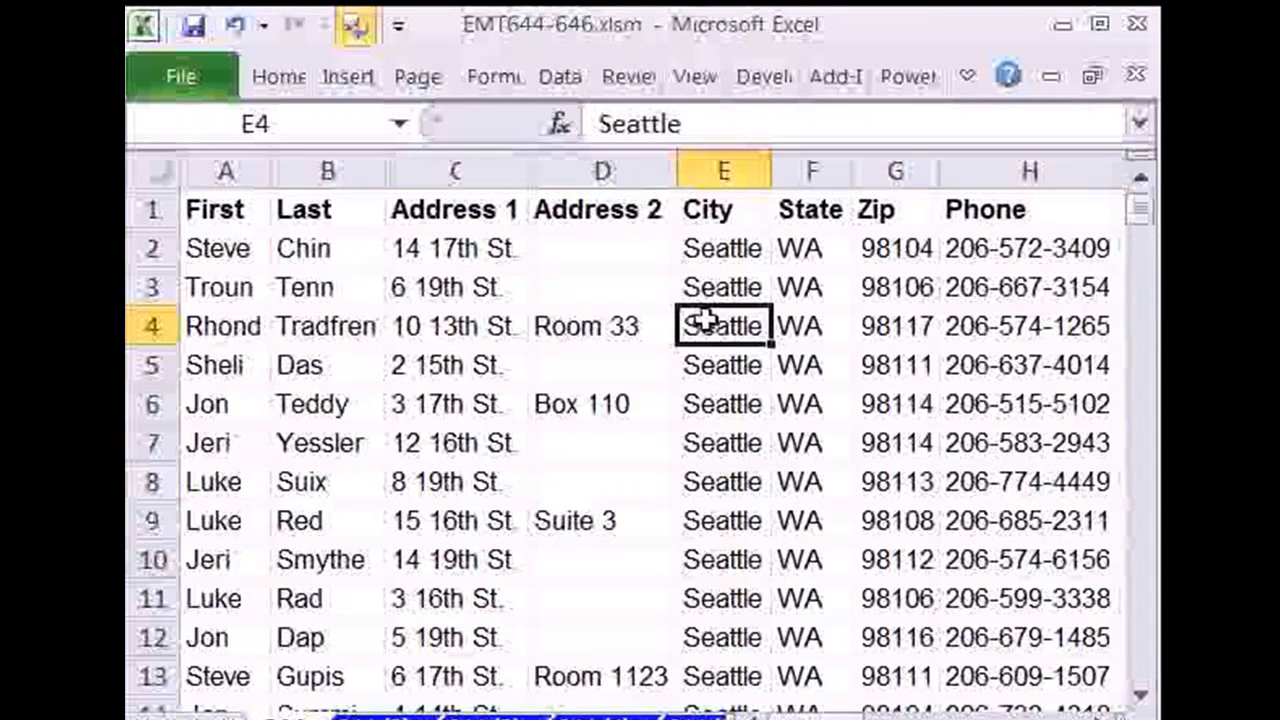
{"action": "left_click", "coordinate": [225, 212]}
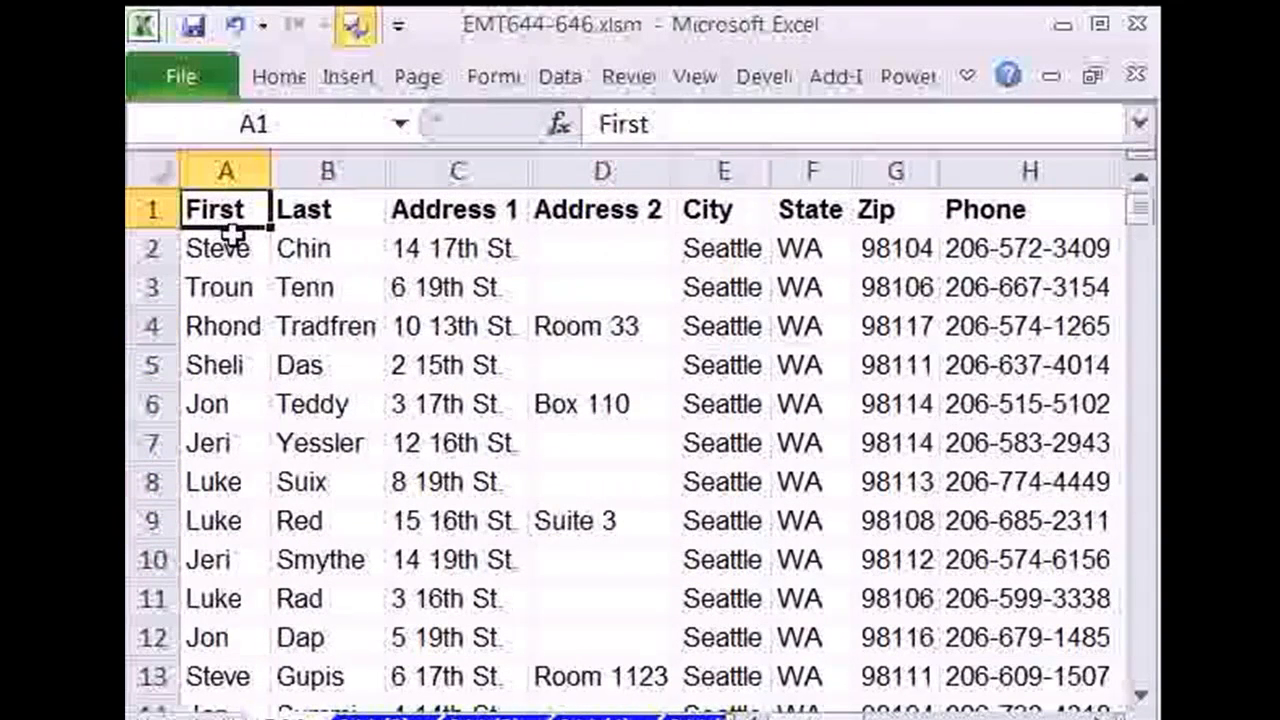
{"action": "left_click", "coordinate": [337, 327]}
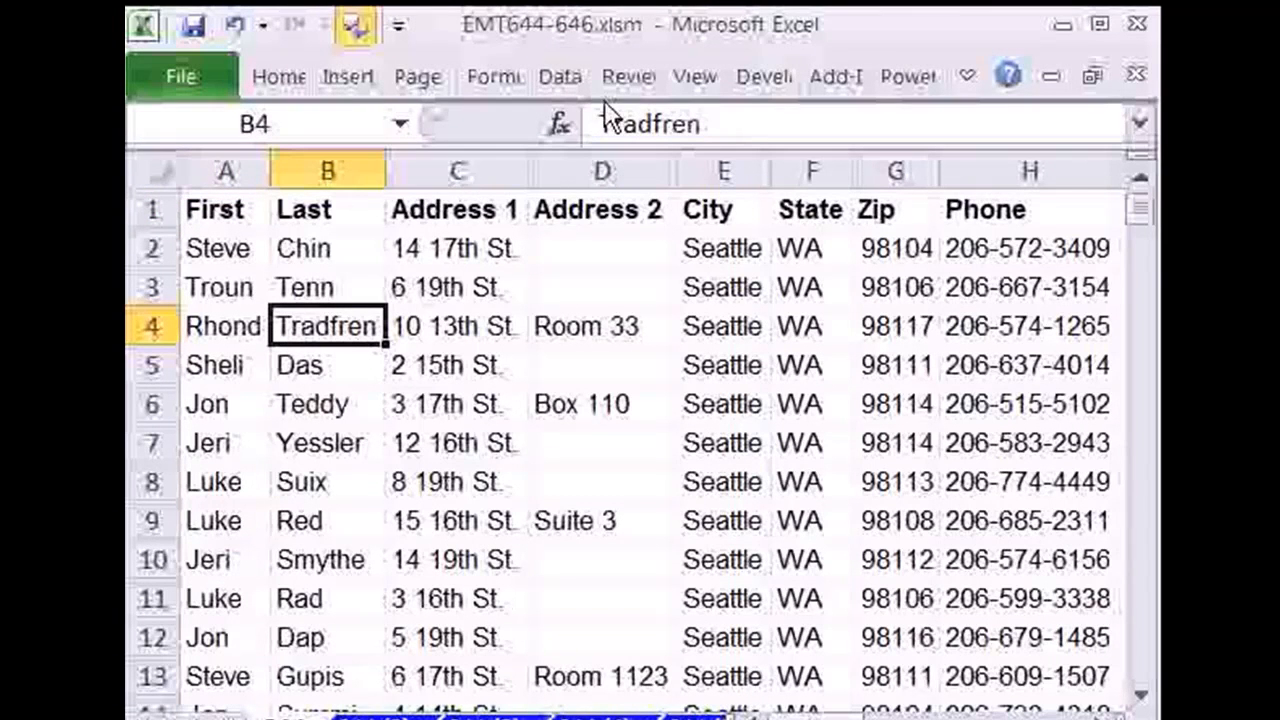
Step: Turn on relative references for macro recording and select the first record's first-name cell, A2
{"action": "left_click", "coordinate": [775, 80]}
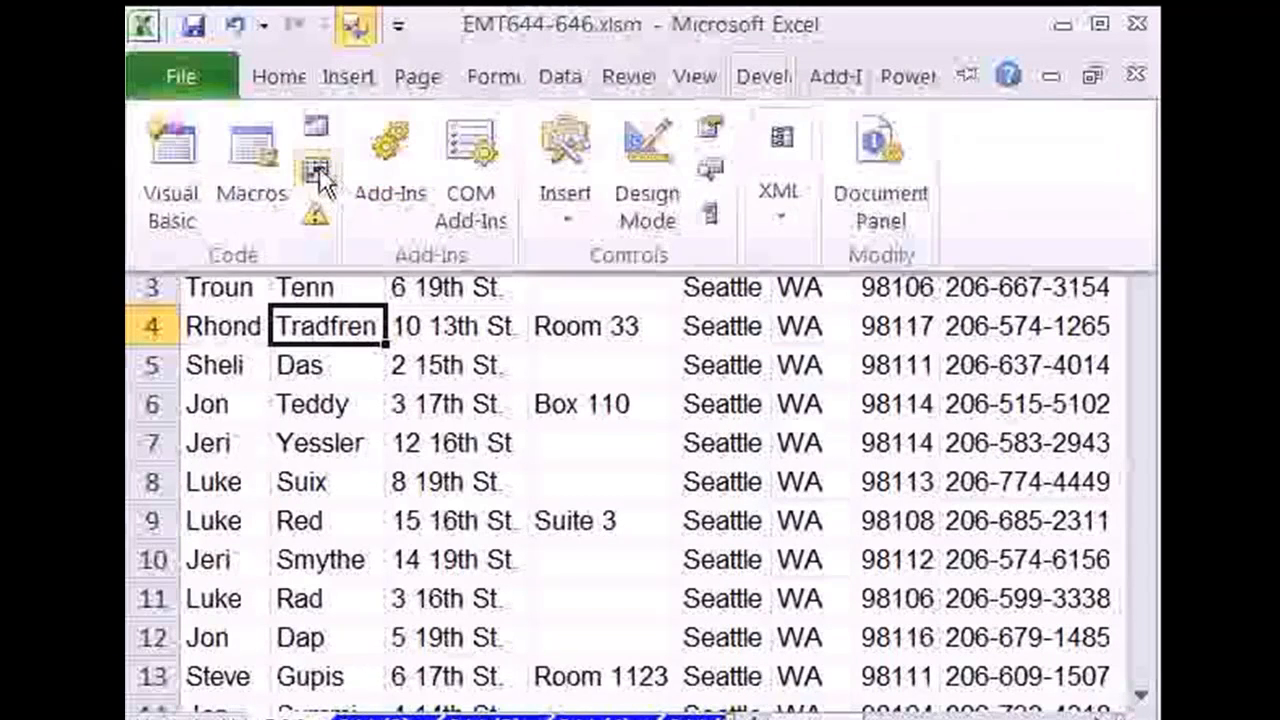
{"action": "left_click", "coordinate": [319, 166]}
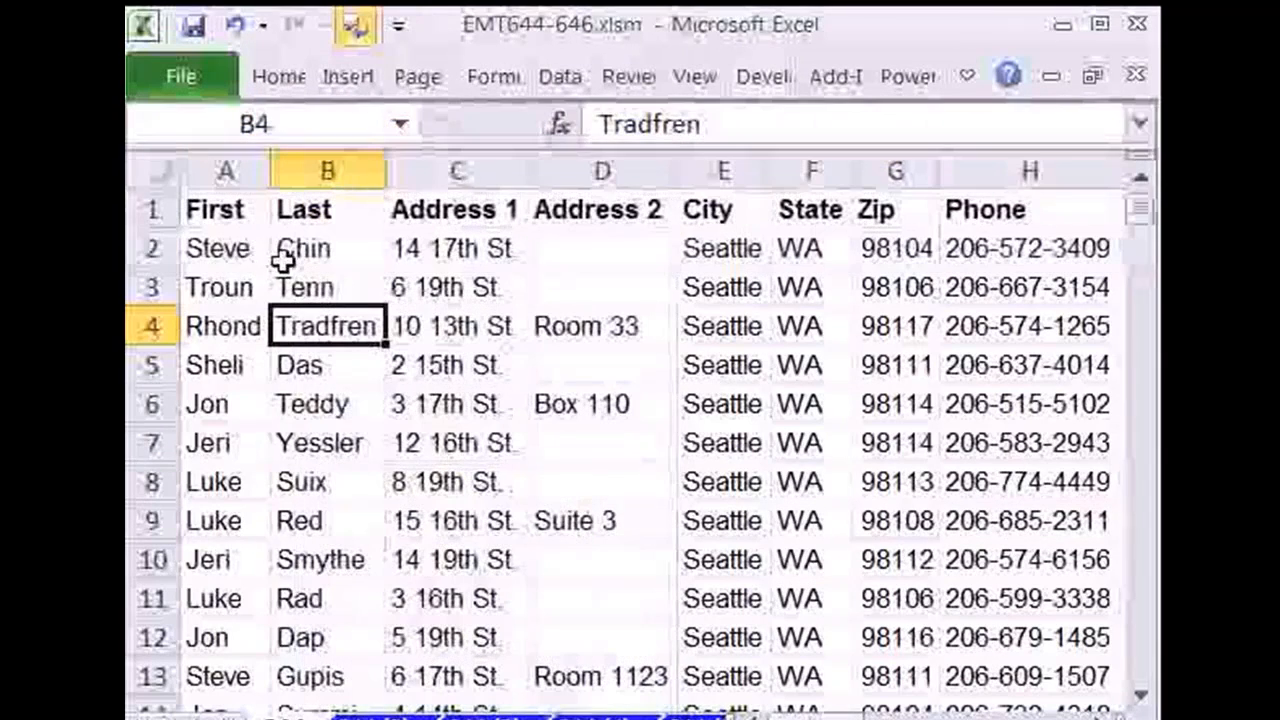
{"action": "left_click", "coordinate": [320, 403]}
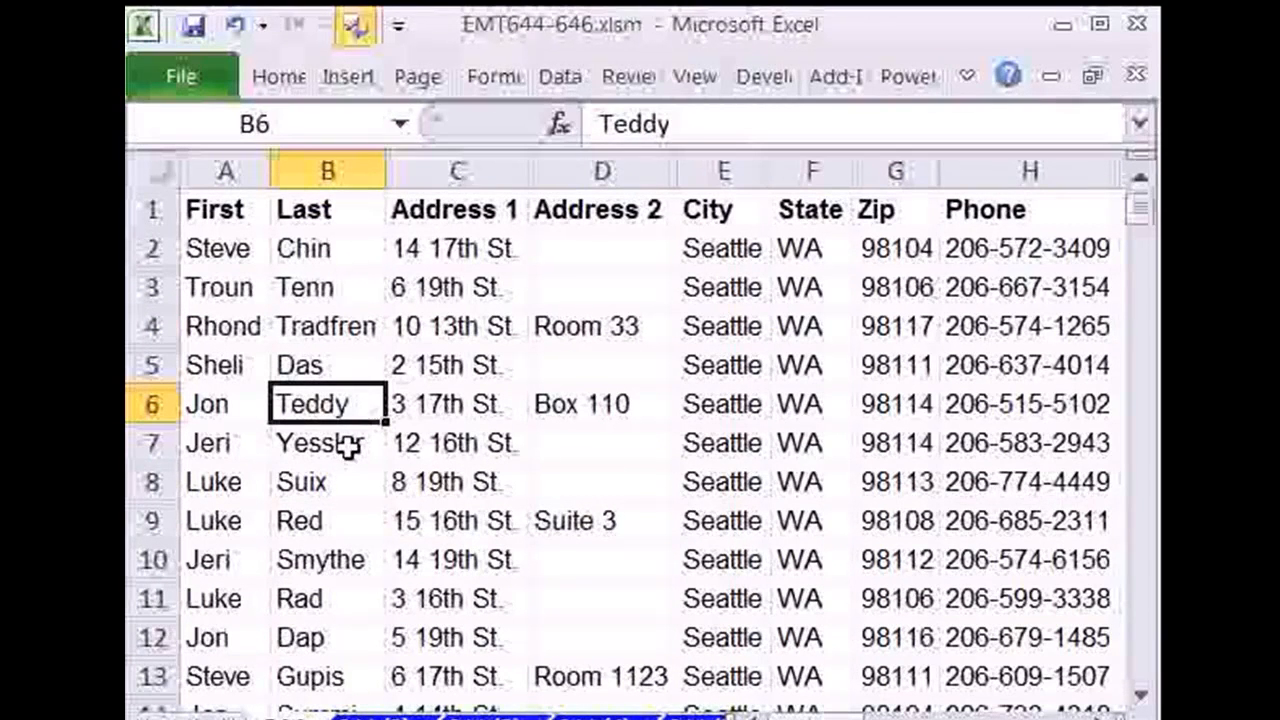
{"action": "left_click", "coordinate": [775, 80]}
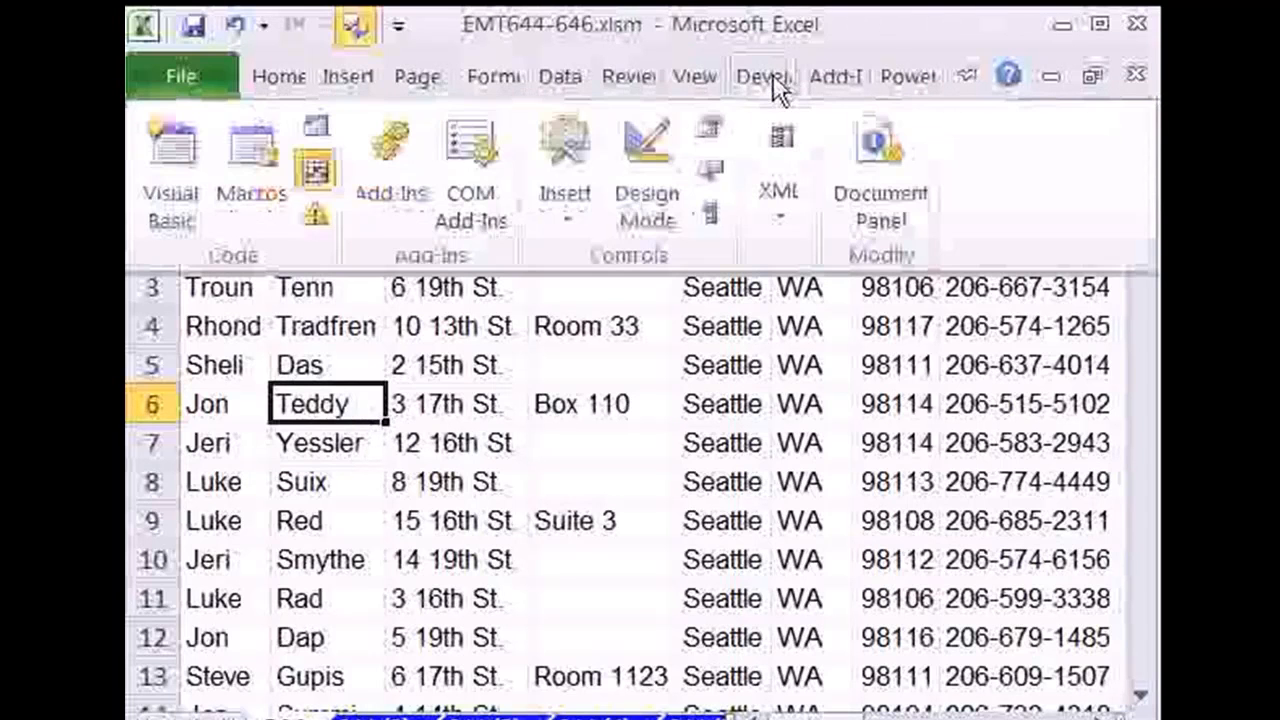
{"action": "left_click", "coordinate": [903, 34]}
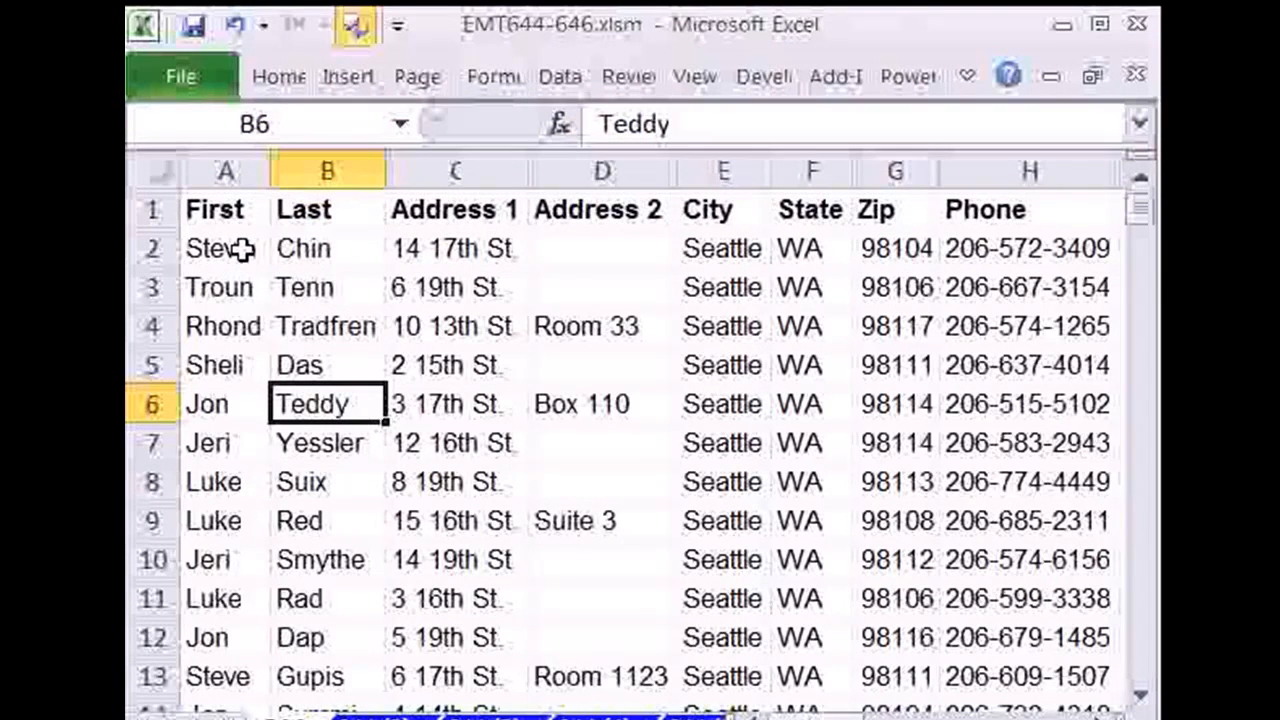
{"action": "left_click", "coordinate": [243, 250]}
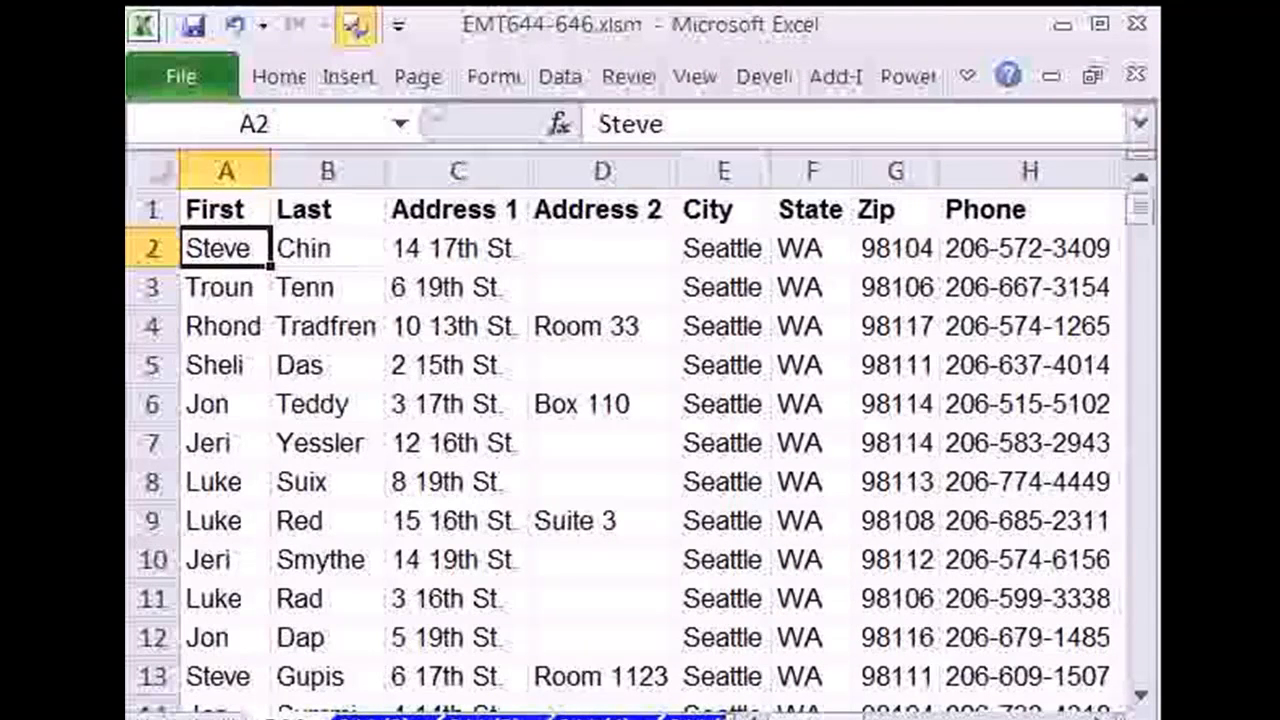
{"action": "left_click", "coordinate": [356, 25]}
{"action": "left_click_drag", "start_coordinate": [307, 125], "coordinate": [452, 167]}
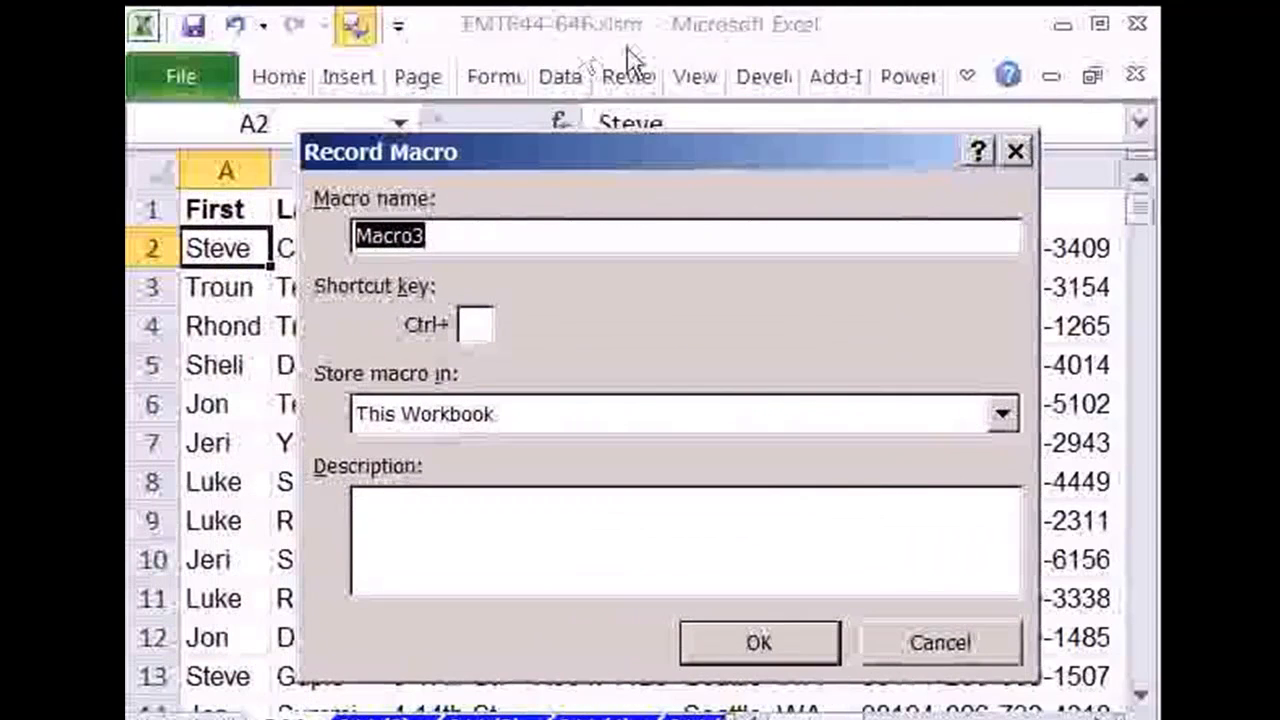
{"action": "left_click", "coordinate": [1016, 152]}
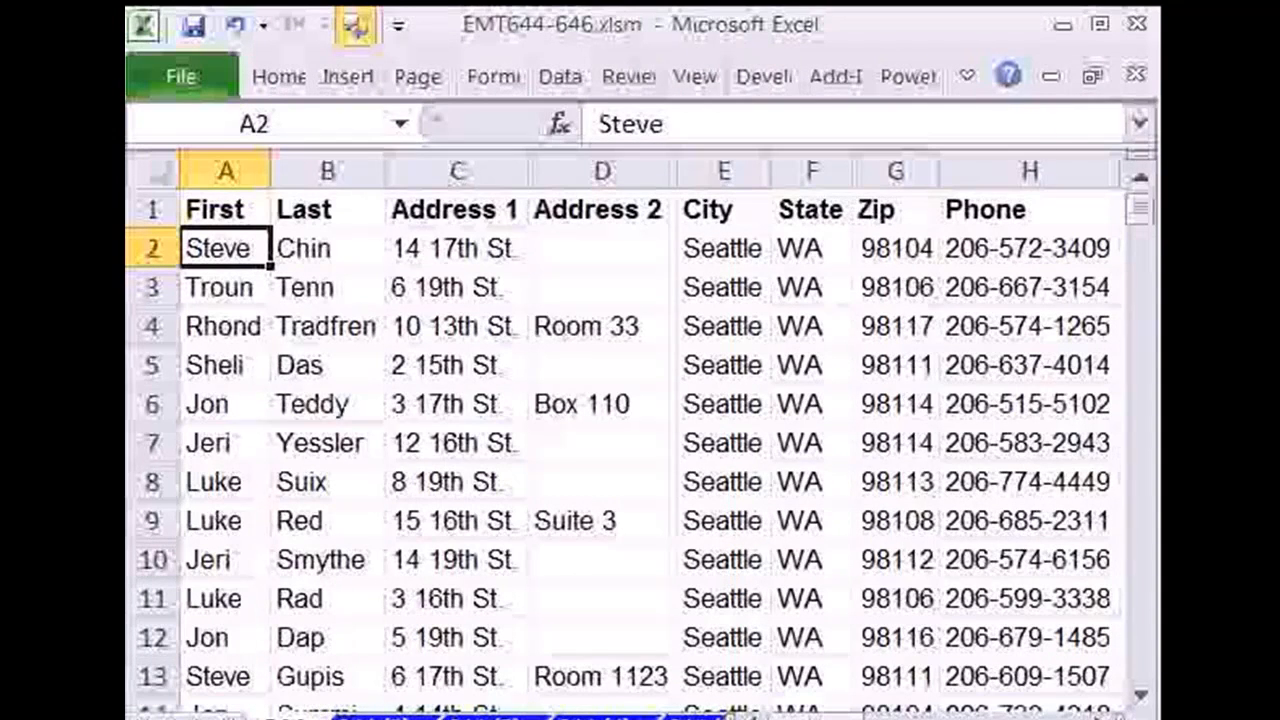
Step: Start recording a macro named RearrangeData in This Workbook, with shortcut Ctrl+Shift+F and description "Rearrange data from data set to vertical"
{"action": "left_click", "coordinate": [210, 718]}
{"action": "left_click_drag", "start_coordinate": [461, 163], "coordinate": [408, 193]}
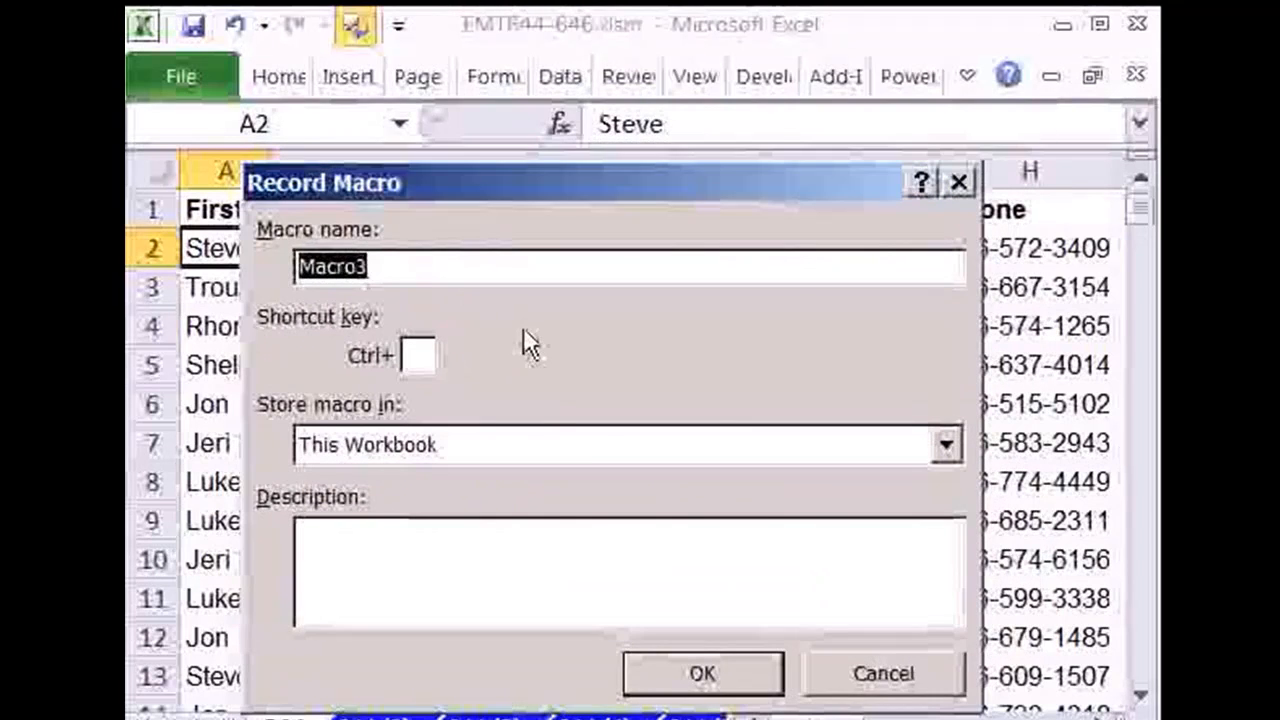
{"action": "type", "text": "RearrangeData"}
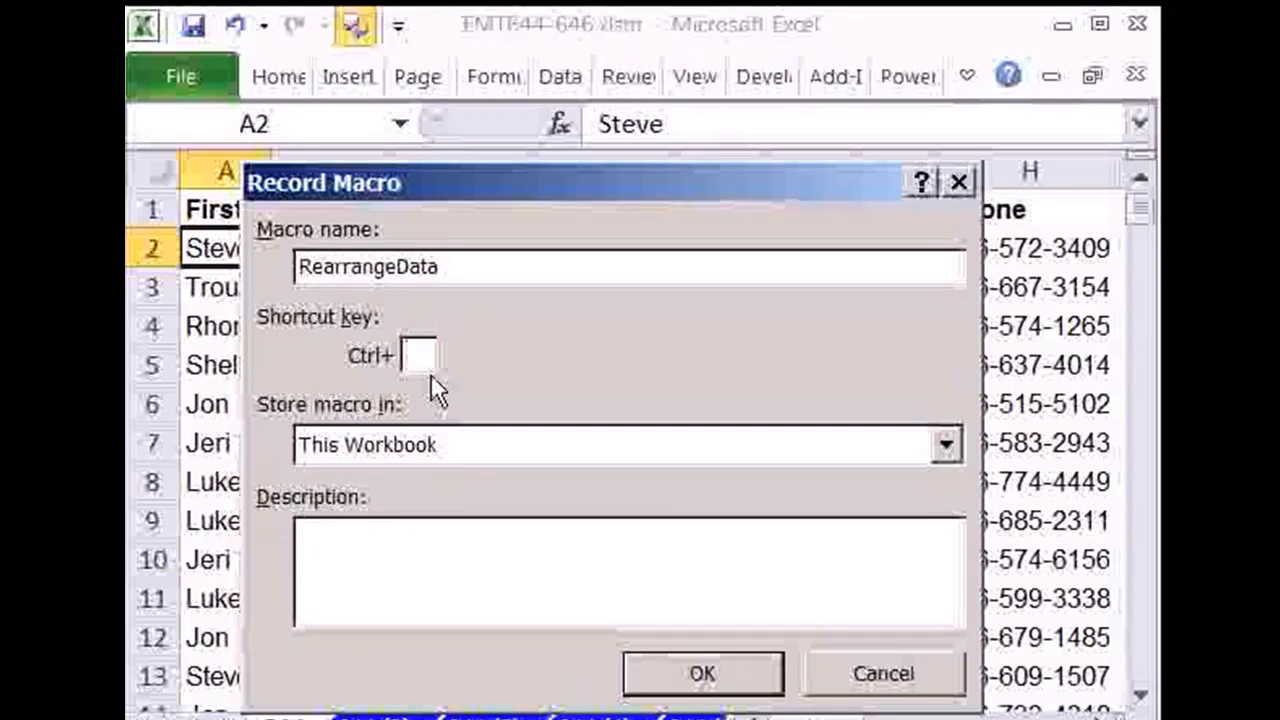
{"action": "type", "text": "F"}
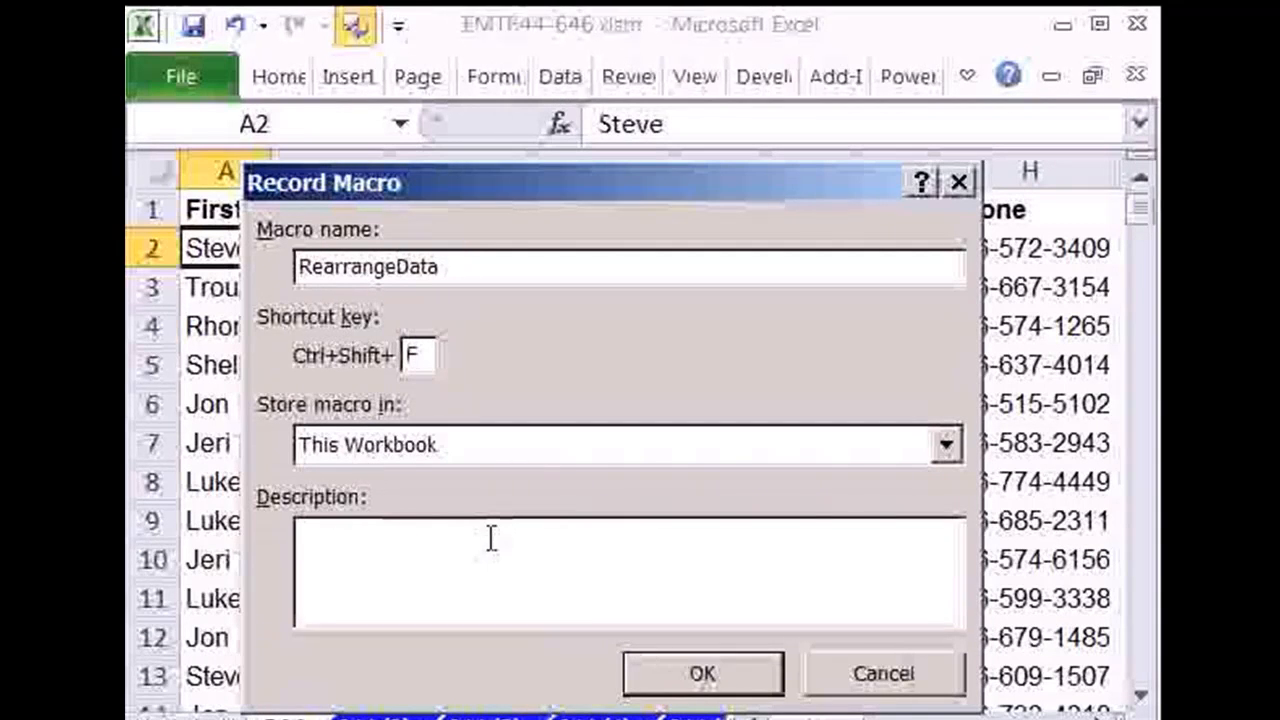
{"action": "left_click", "coordinate": [507, 568]}
{"action": "type", "text": "R"}
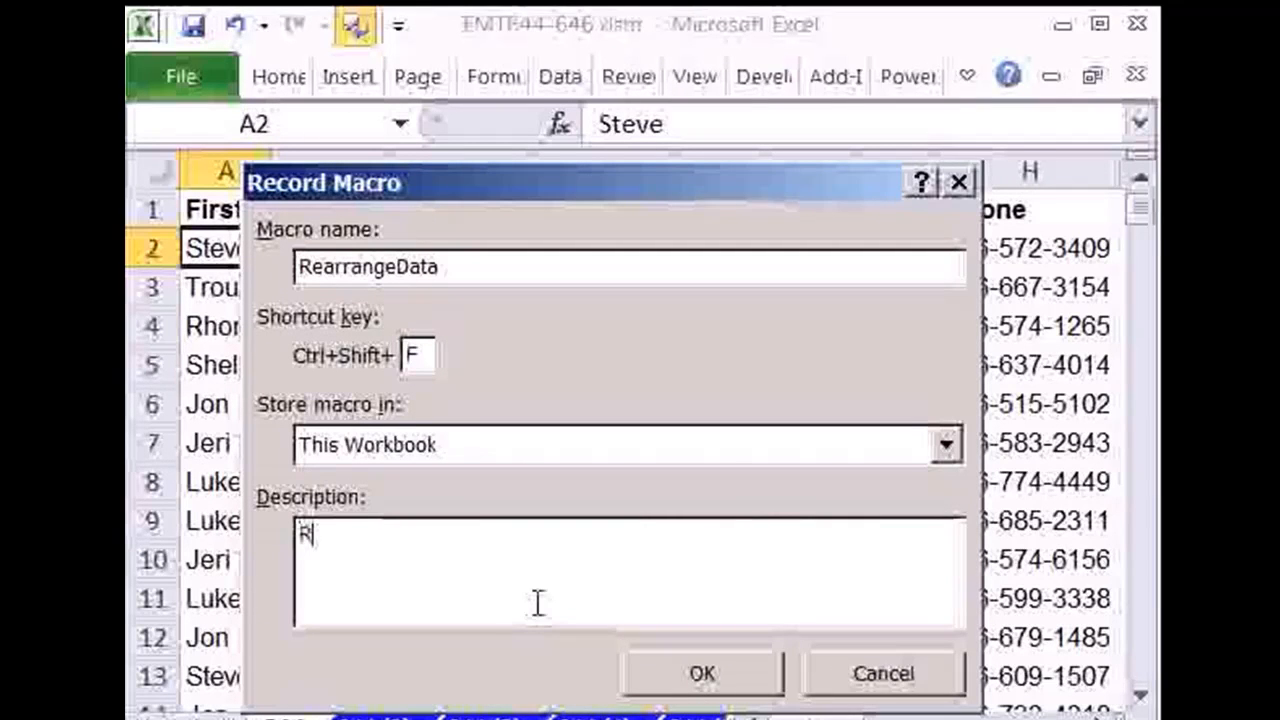
{"action": "type", "text": "earrange data from "}
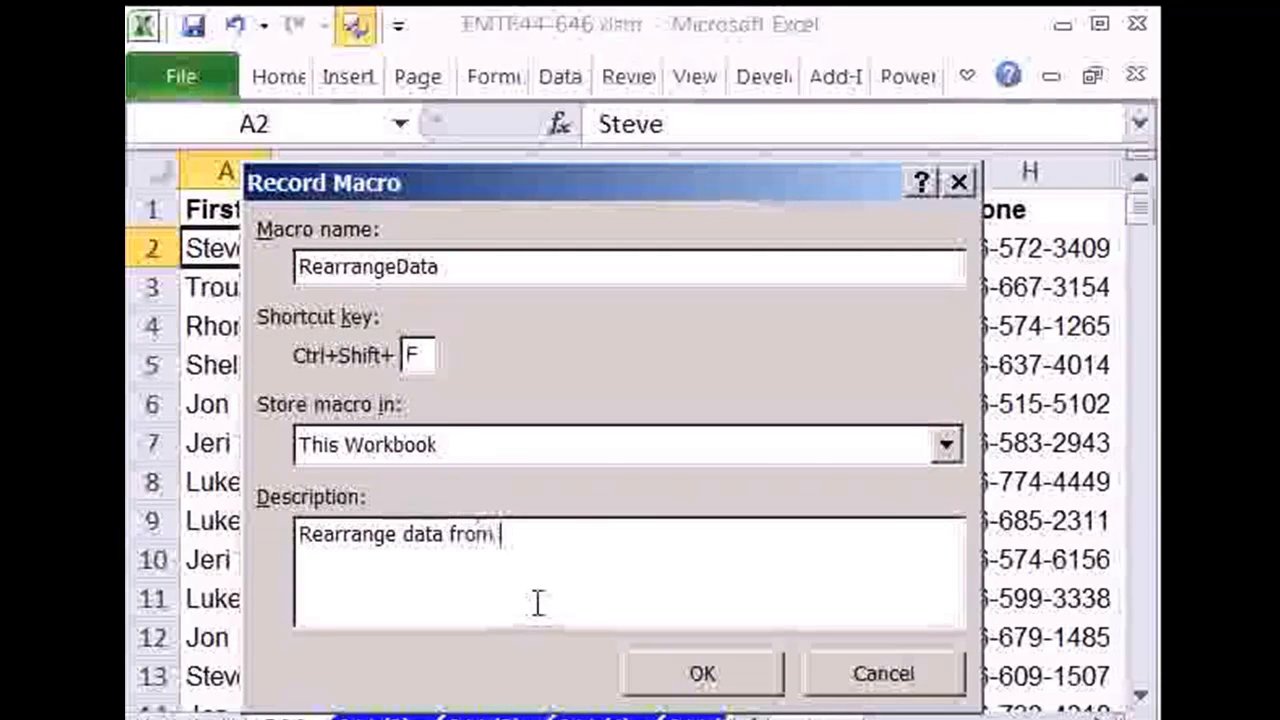
{"action": "type", "text": "data set to vertical"}
{"action": "left_click_drag", "start_coordinate": [698, 176], "coordinate": [612, 50]}
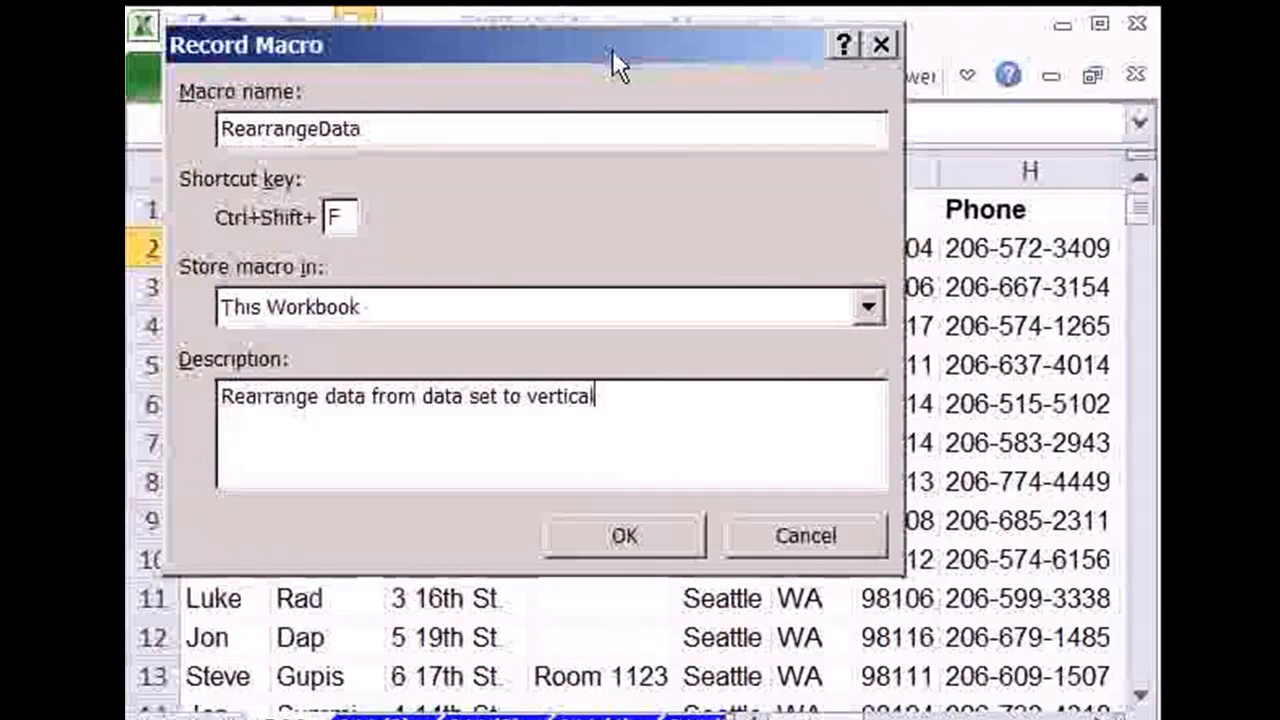
{"action": "left_click", "coordinate": [628, 538]}
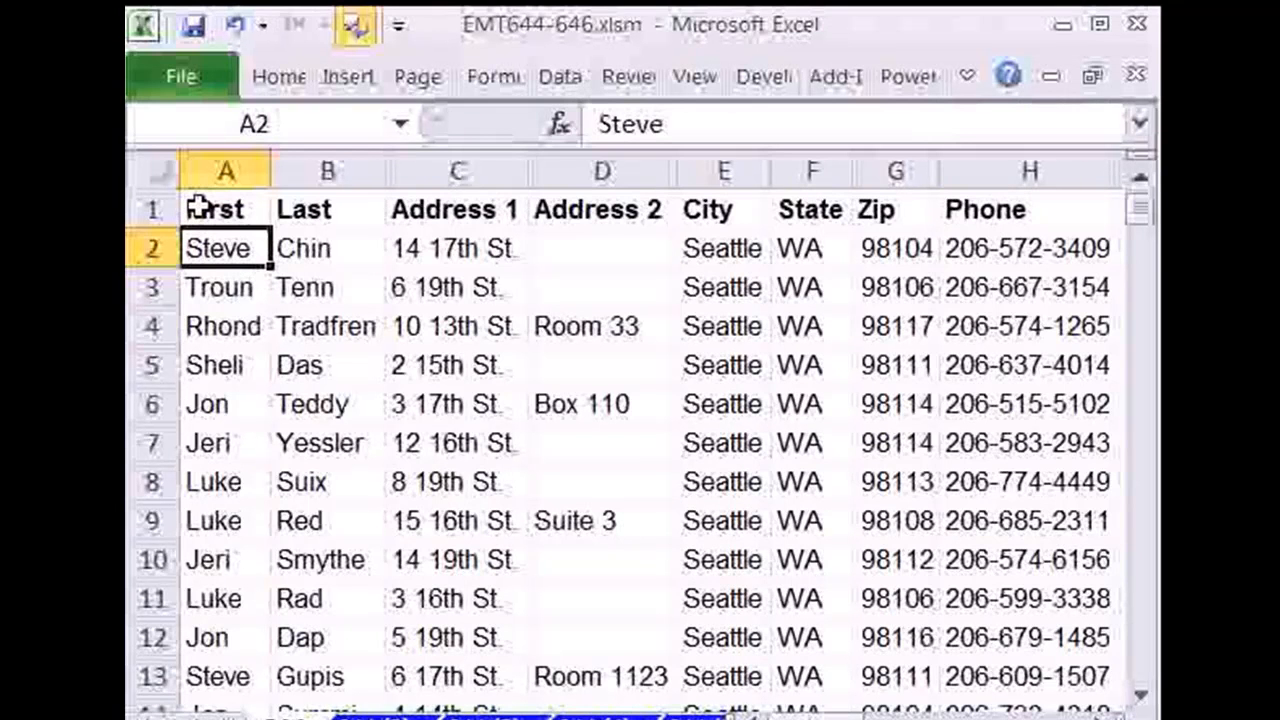
Step: Insert four blank rows at rows 3 to 6, directly below the first record
{"action": "left_click_drag", "start_coordinate": [150, 287], "coordinate": [152, 404]}
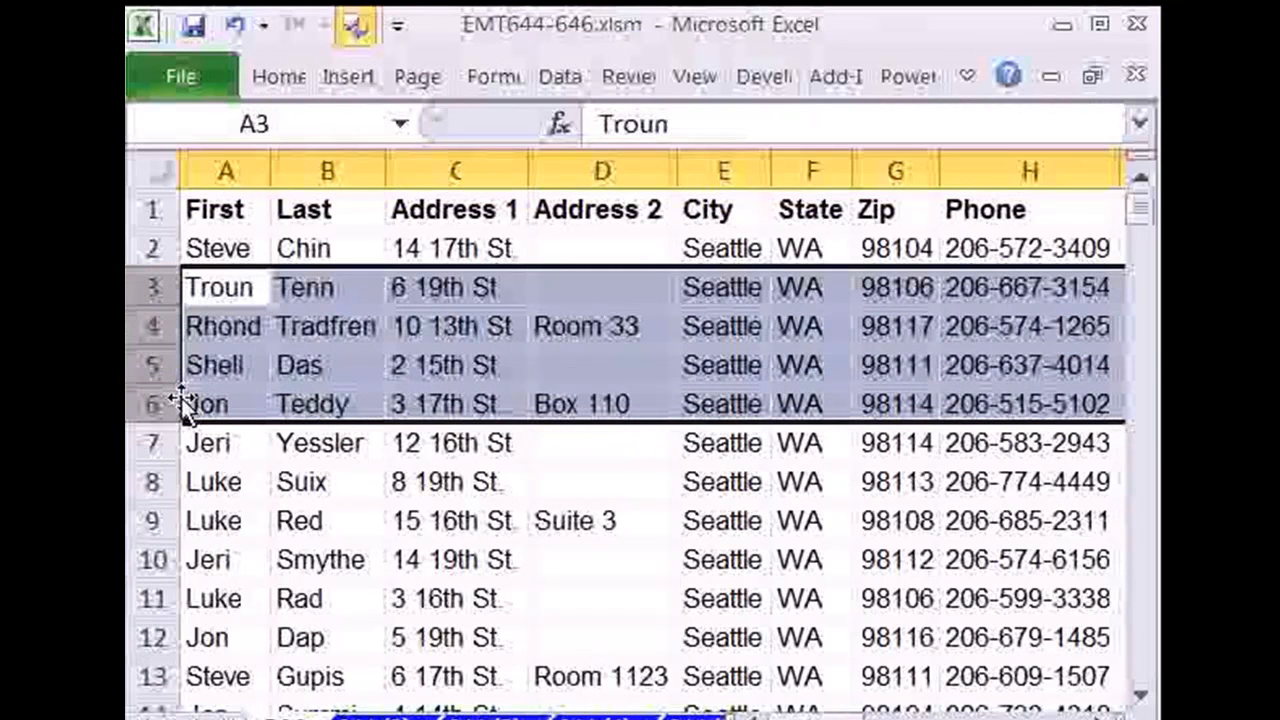
{"action": "right_click", "coordinate": [150, 326]}
{"action": "left_click", "coordinate": [268, 578]}
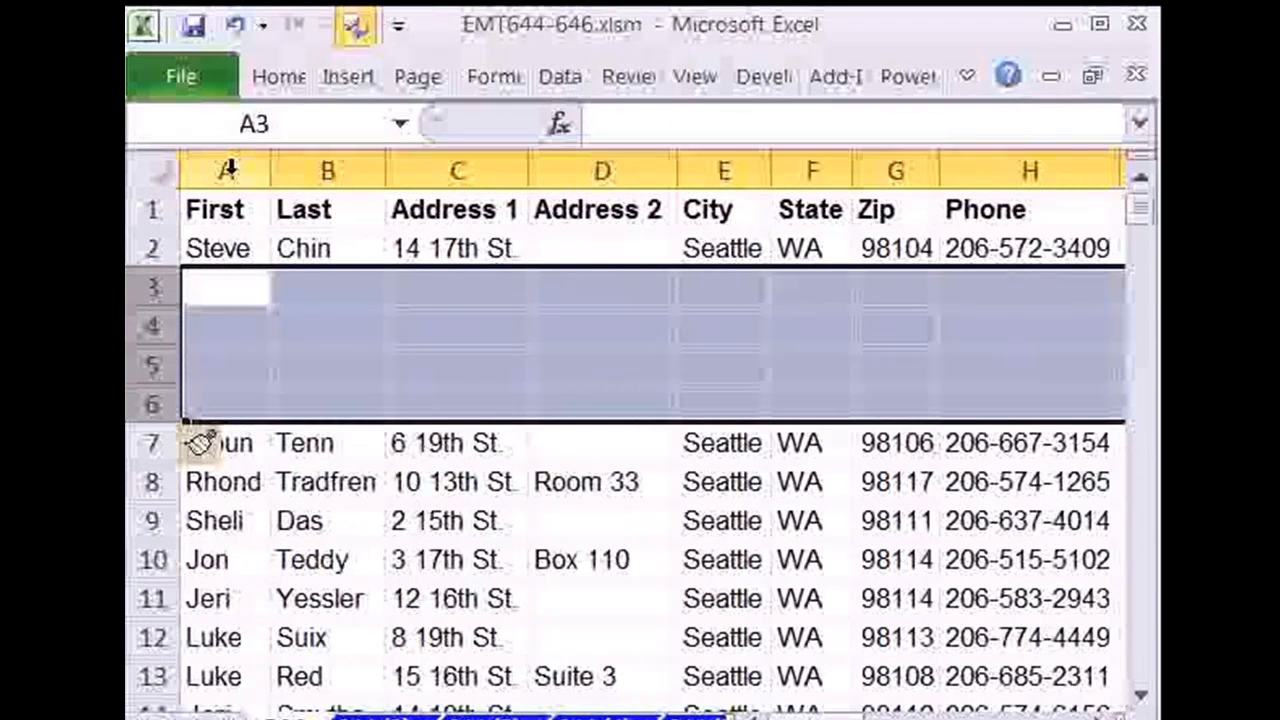
Step: In A3, enter =A2&" "&B2 to join the record's first and last names with a space
{"action": "left_click", "coordinate": [249, 291]}
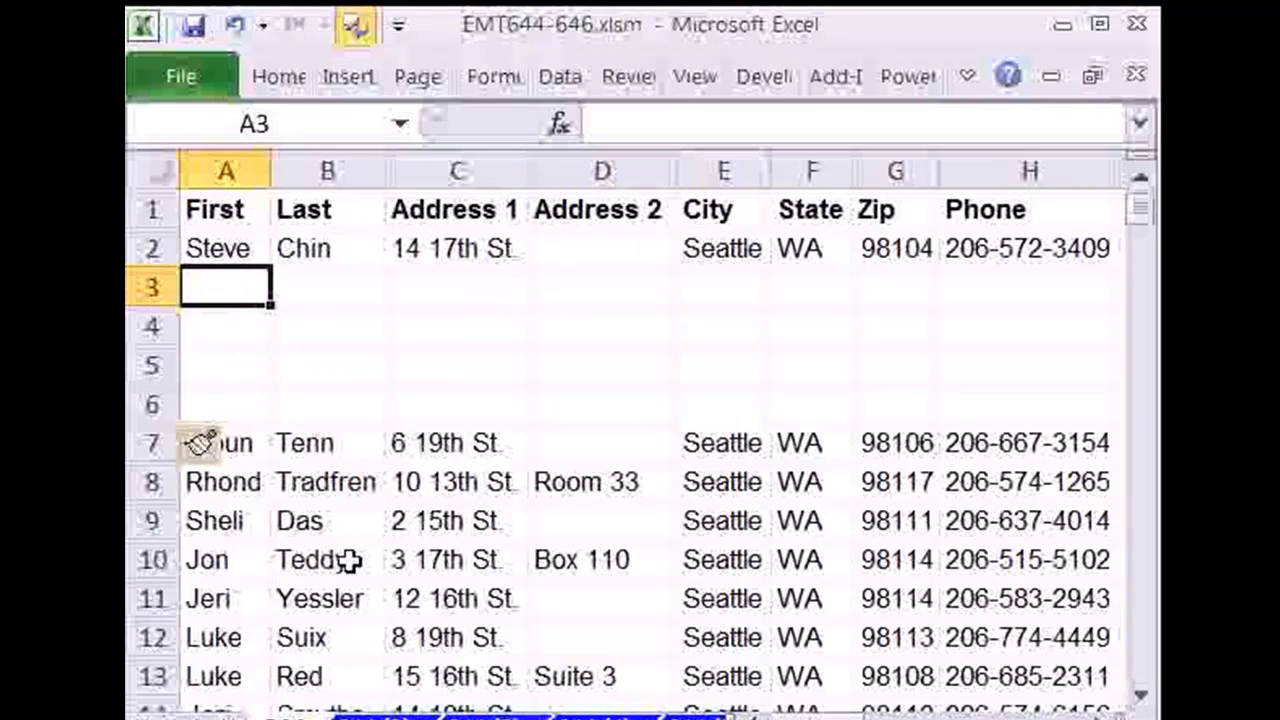
{"action": "type", "text": "="}
{"action": "left_click", "coordinate": [222, 249]}
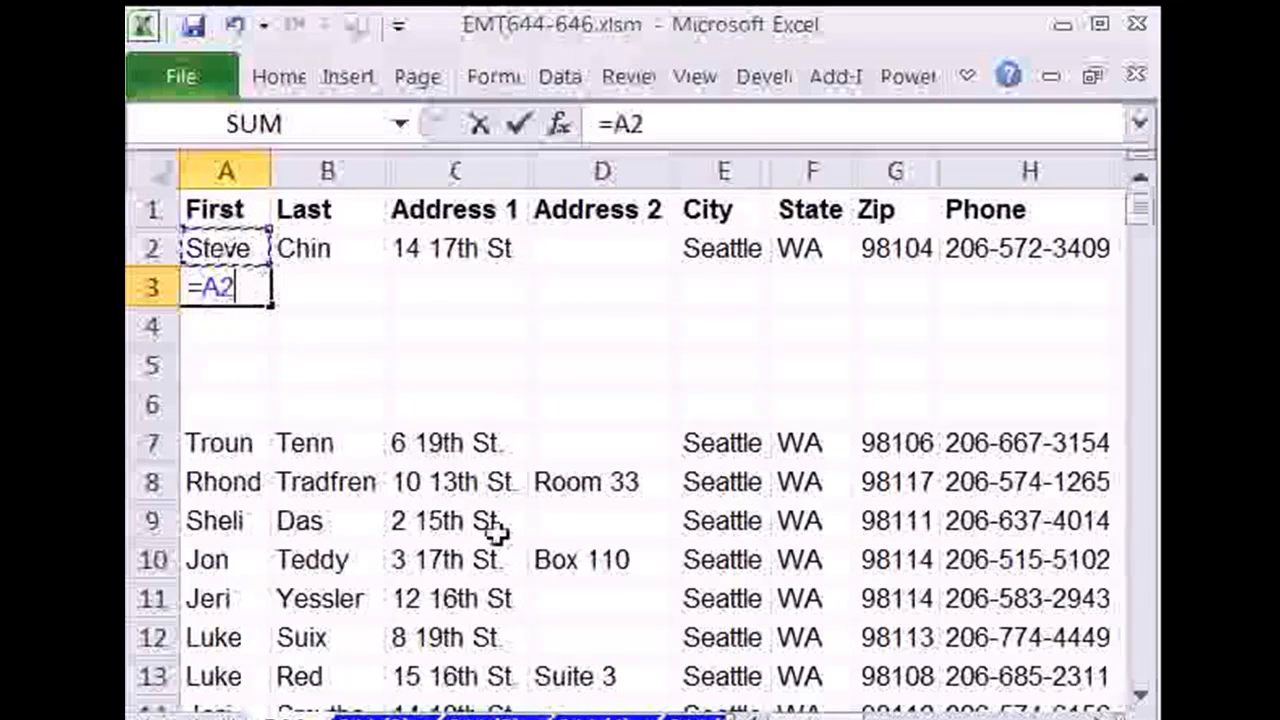
{"action": "type", "text": "&\" \"&"}
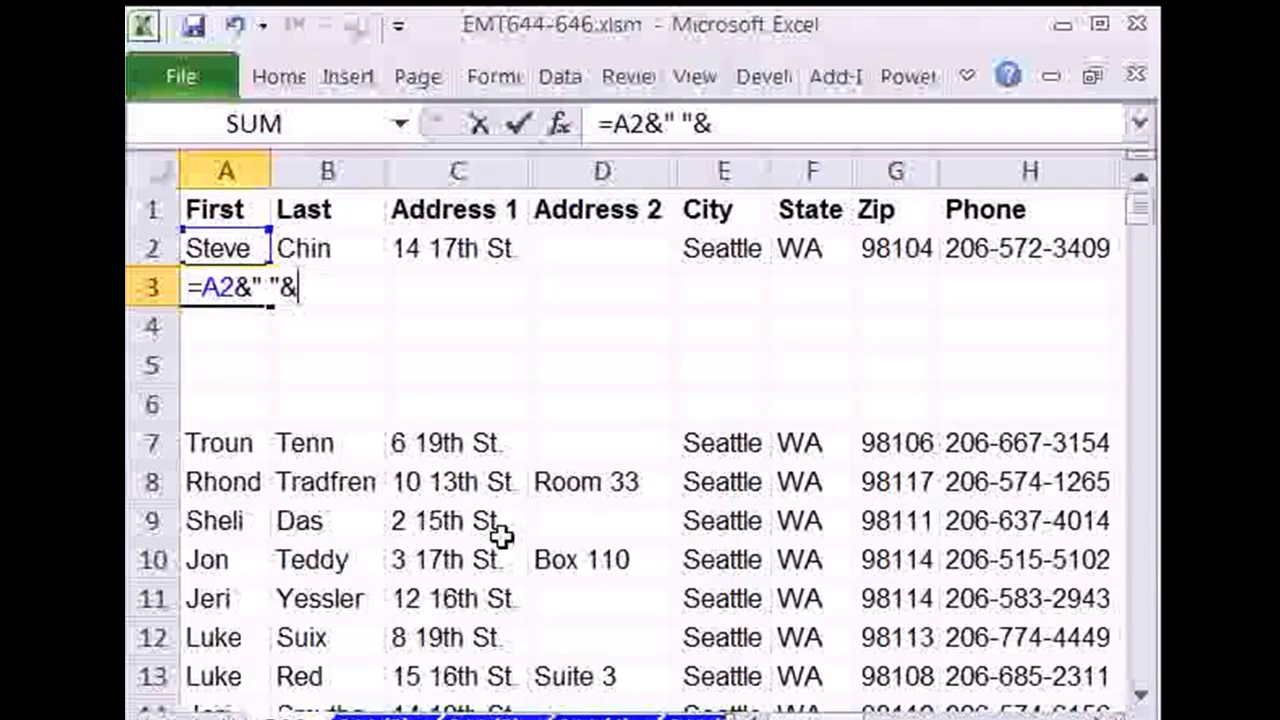
{"action": "left_click", "coordinate": [350, 249]}
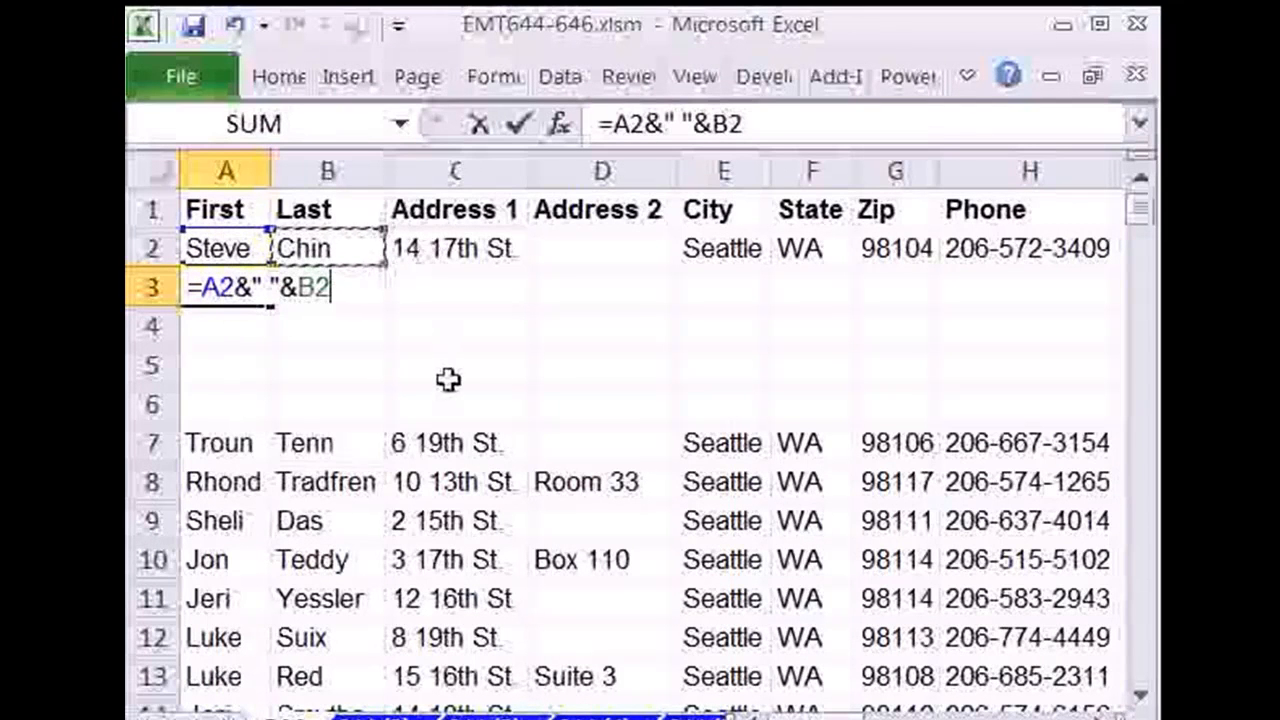
{"action": "key", "text": "Return"}
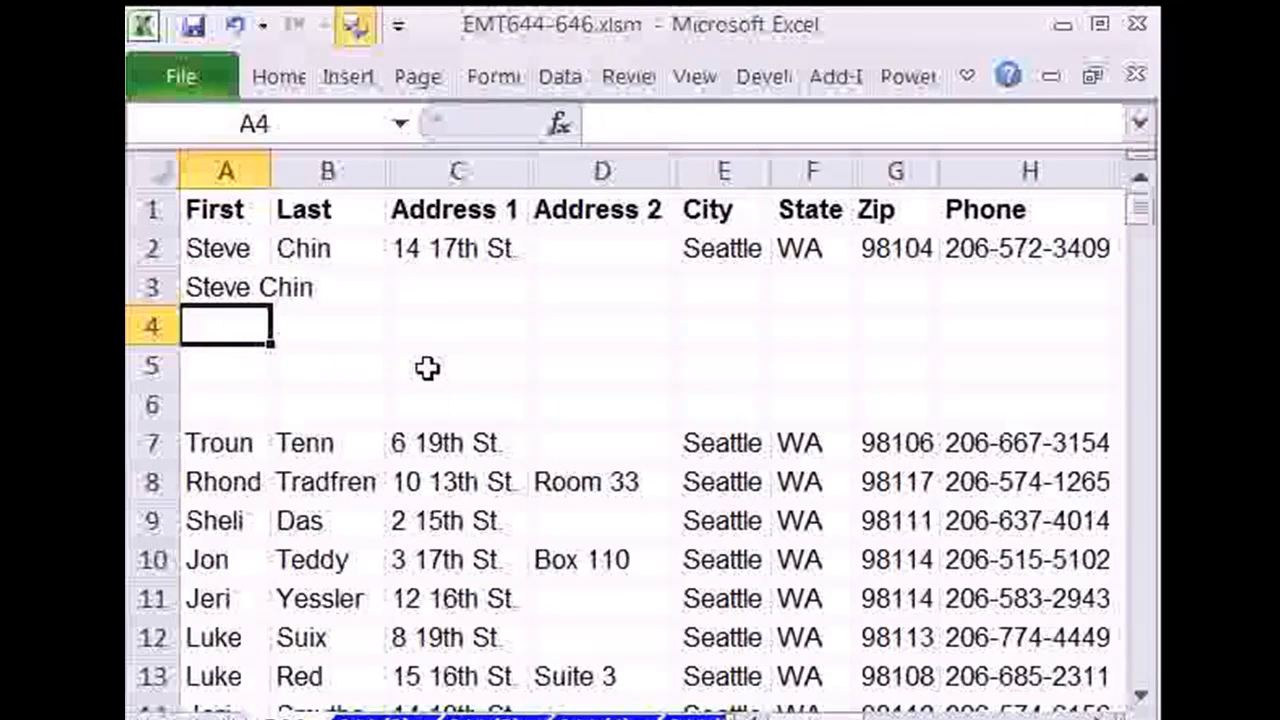
Step: In A4, enter =IF(D2="",C2,C2&CHAR(10)&D2) to combine both address fields, adding a line break only when Address 2 is filled
{"action": "type", "text": "if"}
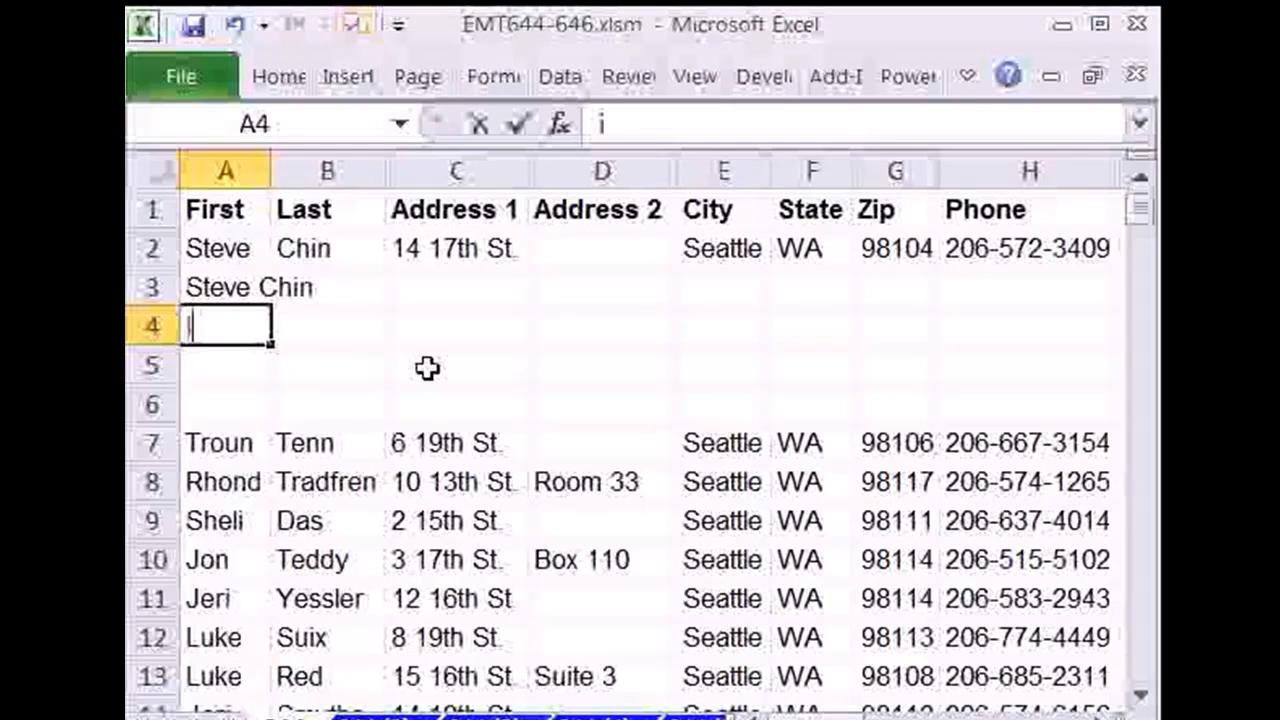
{"action": "key", "text": "BackSpace"}
{"action": "key", "text": "BackSpace"}
{"action": "type", "text": "=if"}
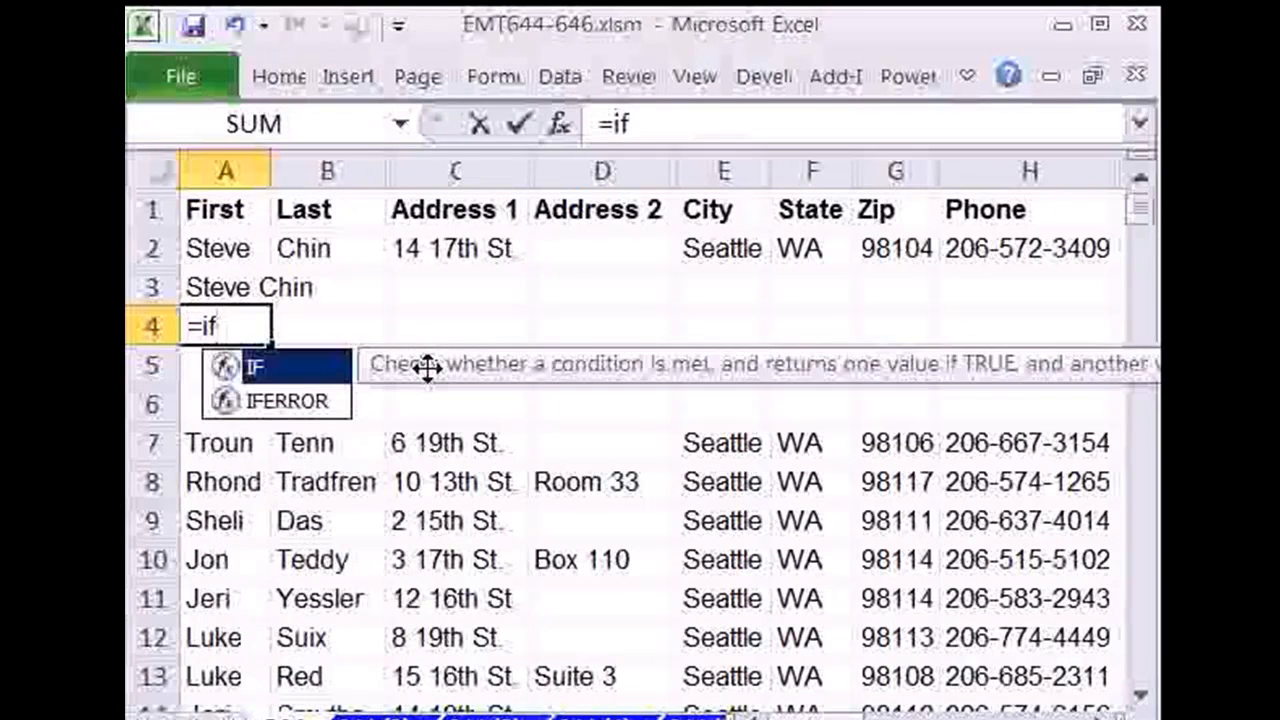
{"action": "key", "text": "Tab"}
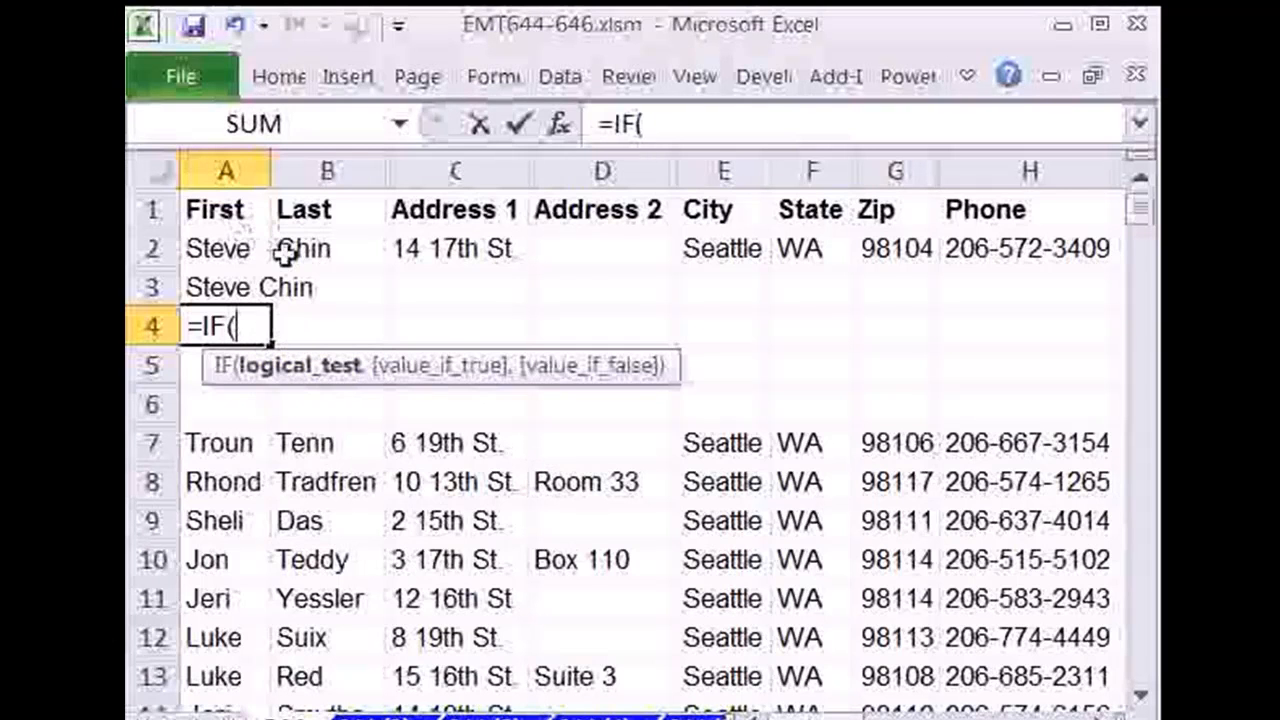
{"action": "left_click", "coordinate": [606, 246]}
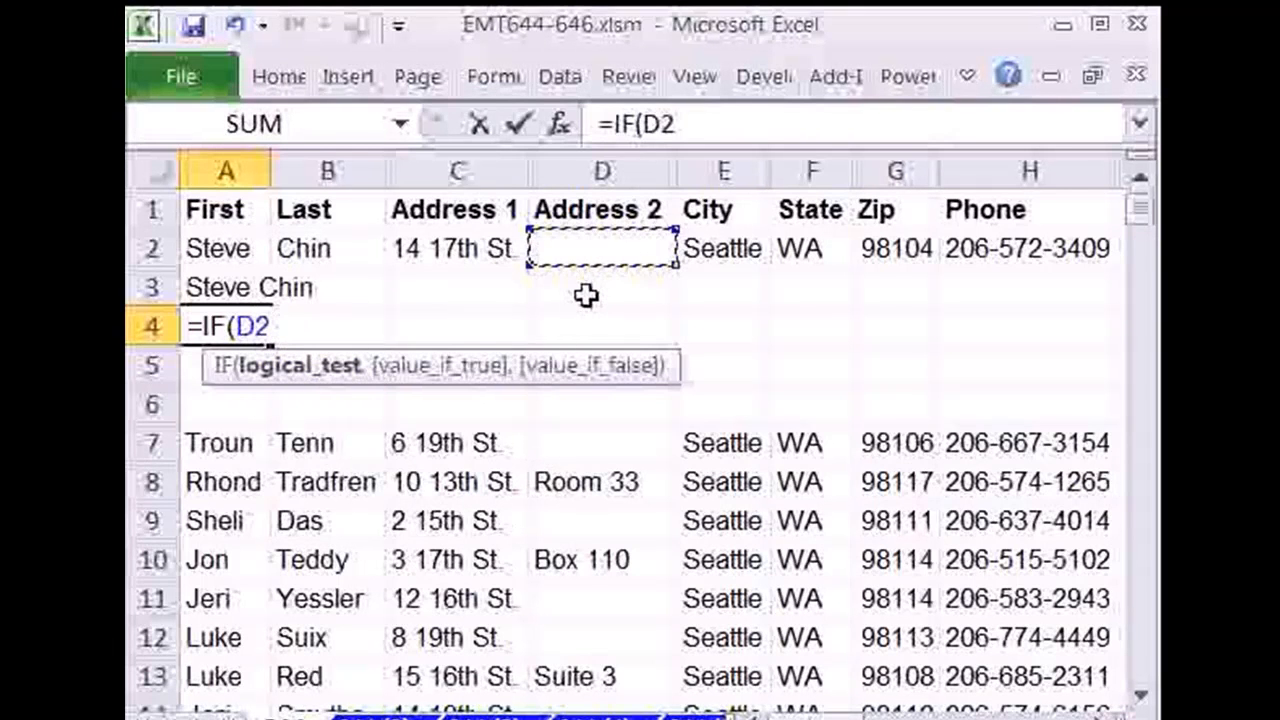
{"action": "type", "text": "=\"\""}
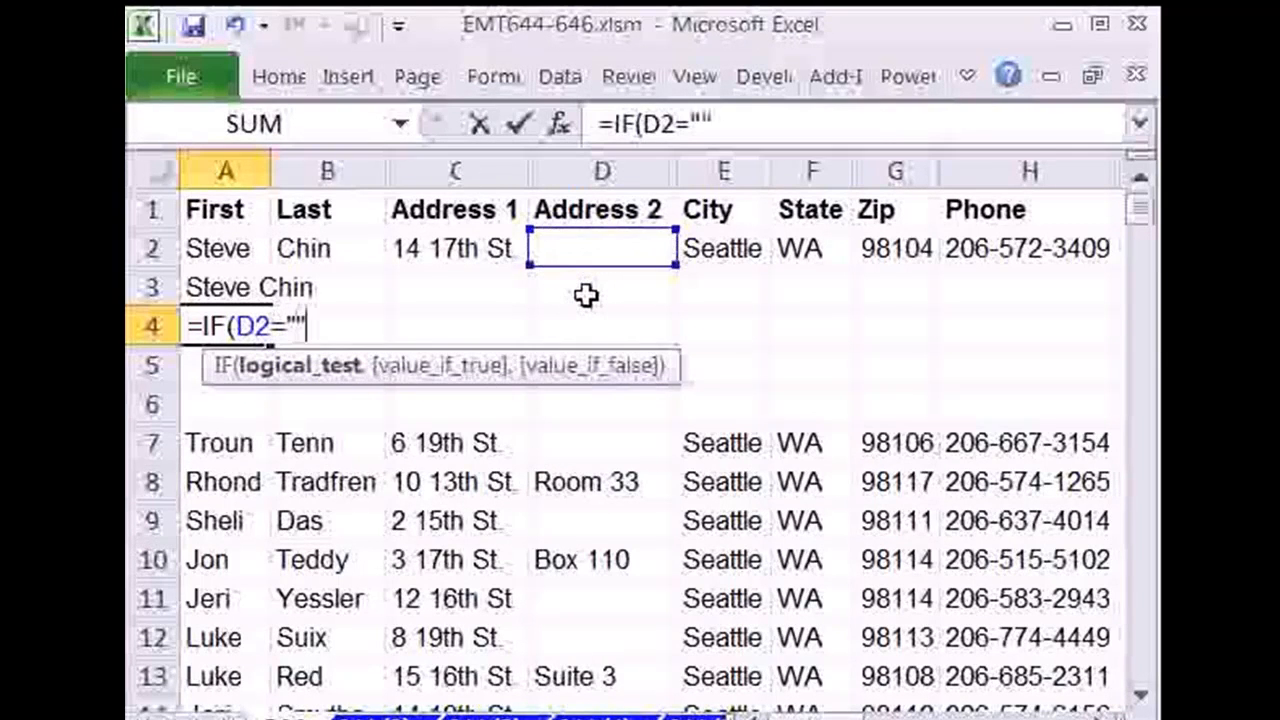
{"action": "type", "text": ","}
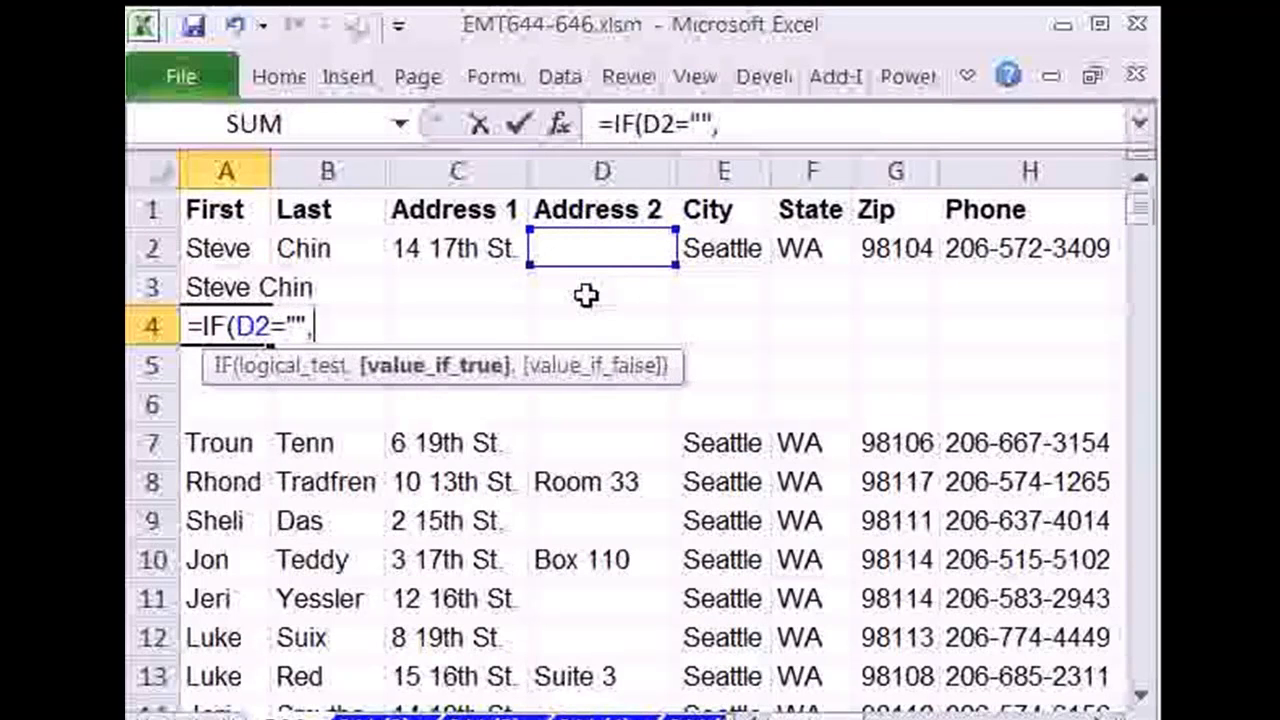
{"action": "left_click", "coordinate": [470, 245]}
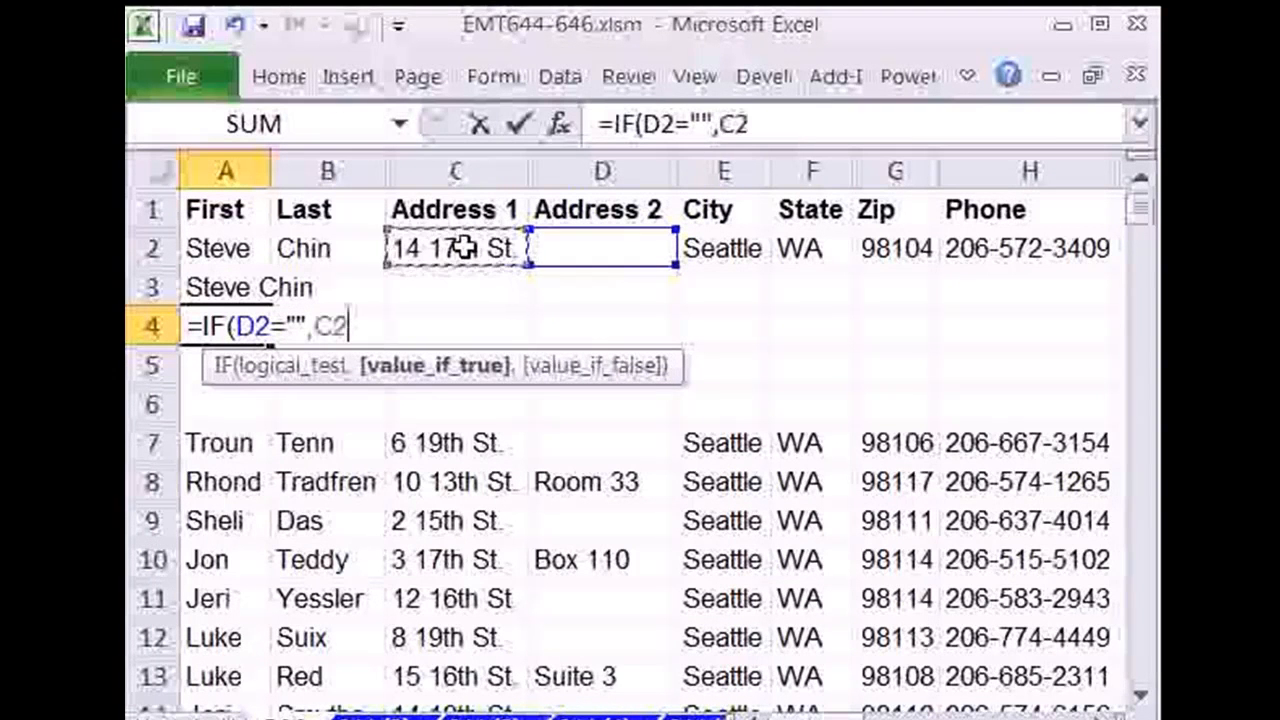
{"action": "type", "text": ","}
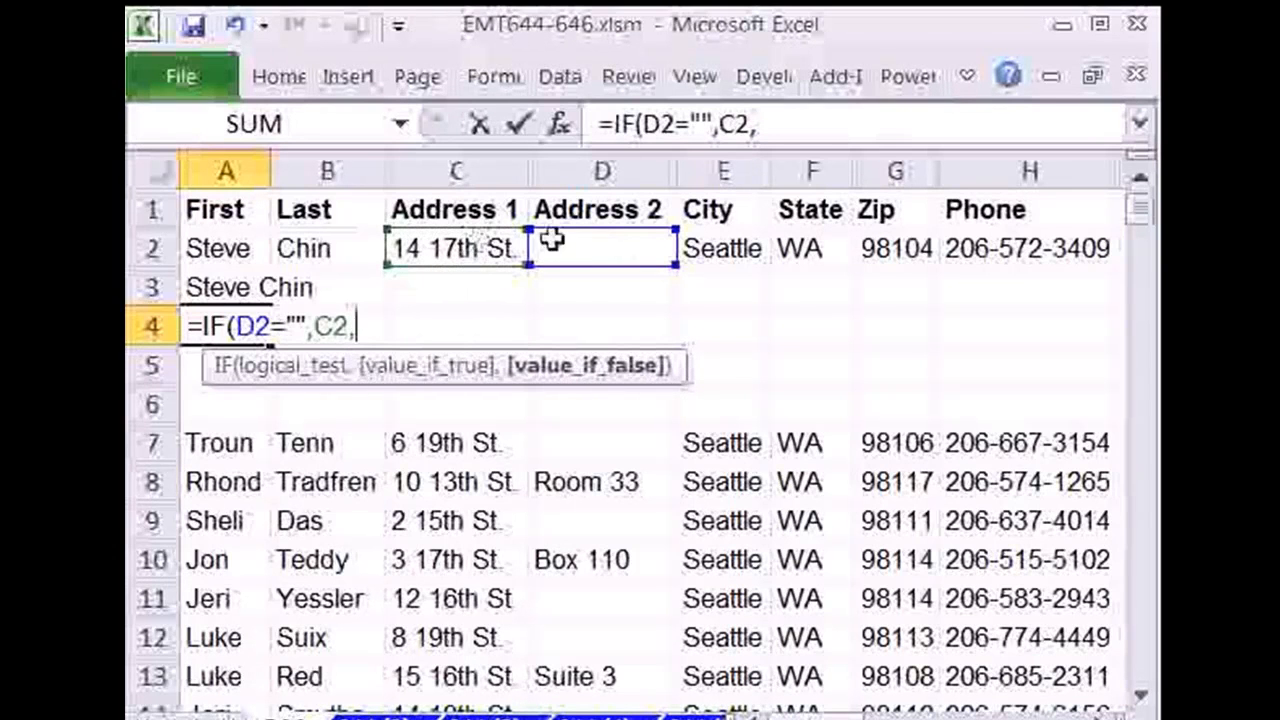
{"action": "left_click", "coordinate": [456, 250]}
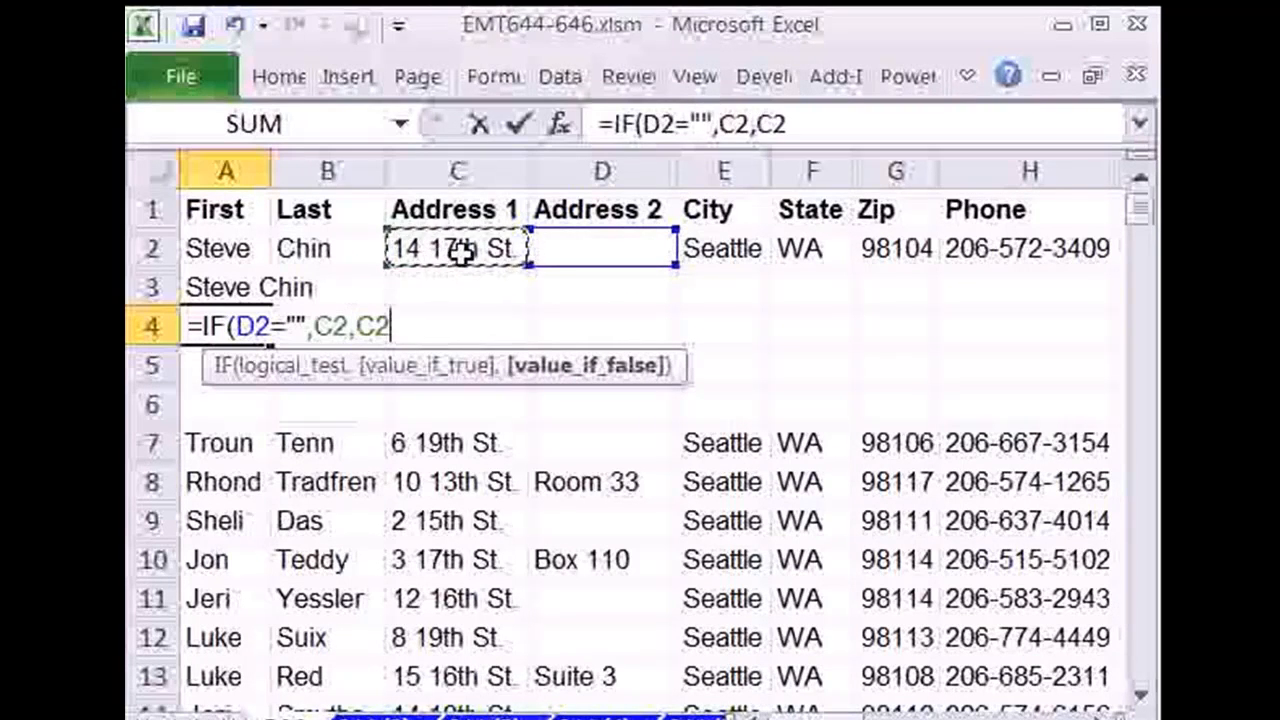
{"action": "type", "text": "&ch"}
{"action": "key", "text": "Tab"}
{"action": "type", "text": "10)"}
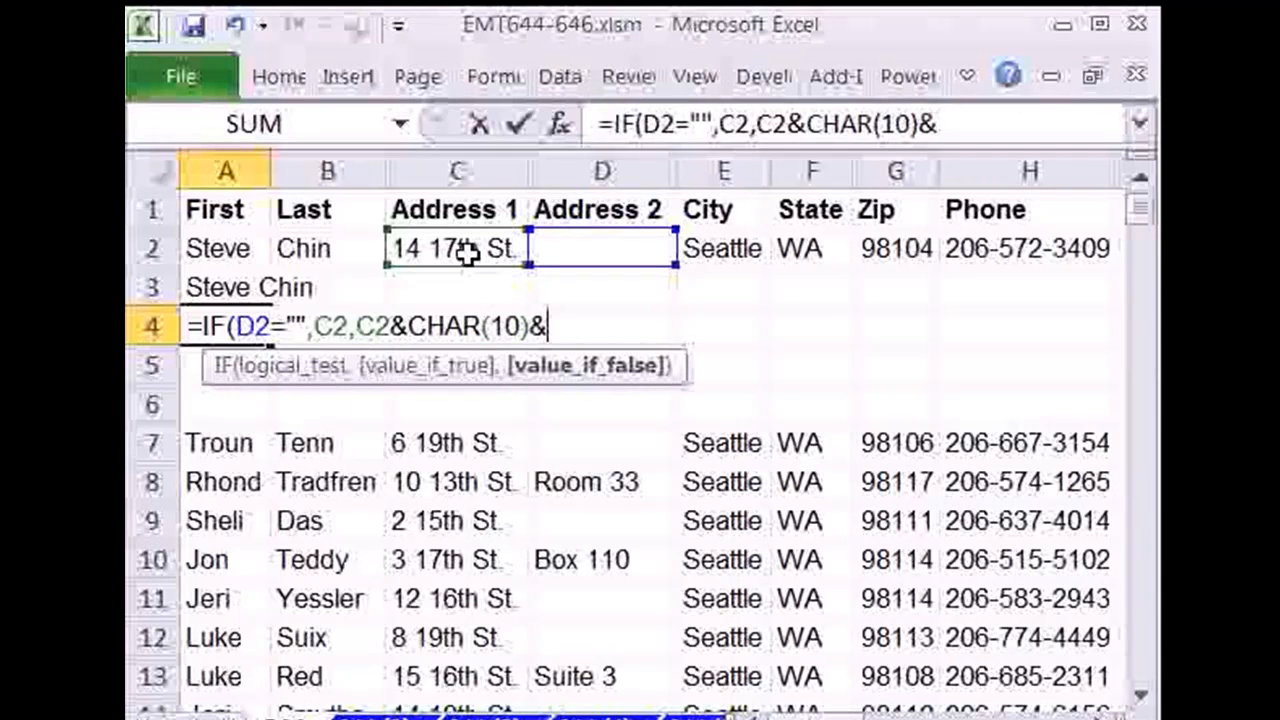
{"action": "type", "text": "&"}
{"action": "left_click", "coordinate": [586, 250]}
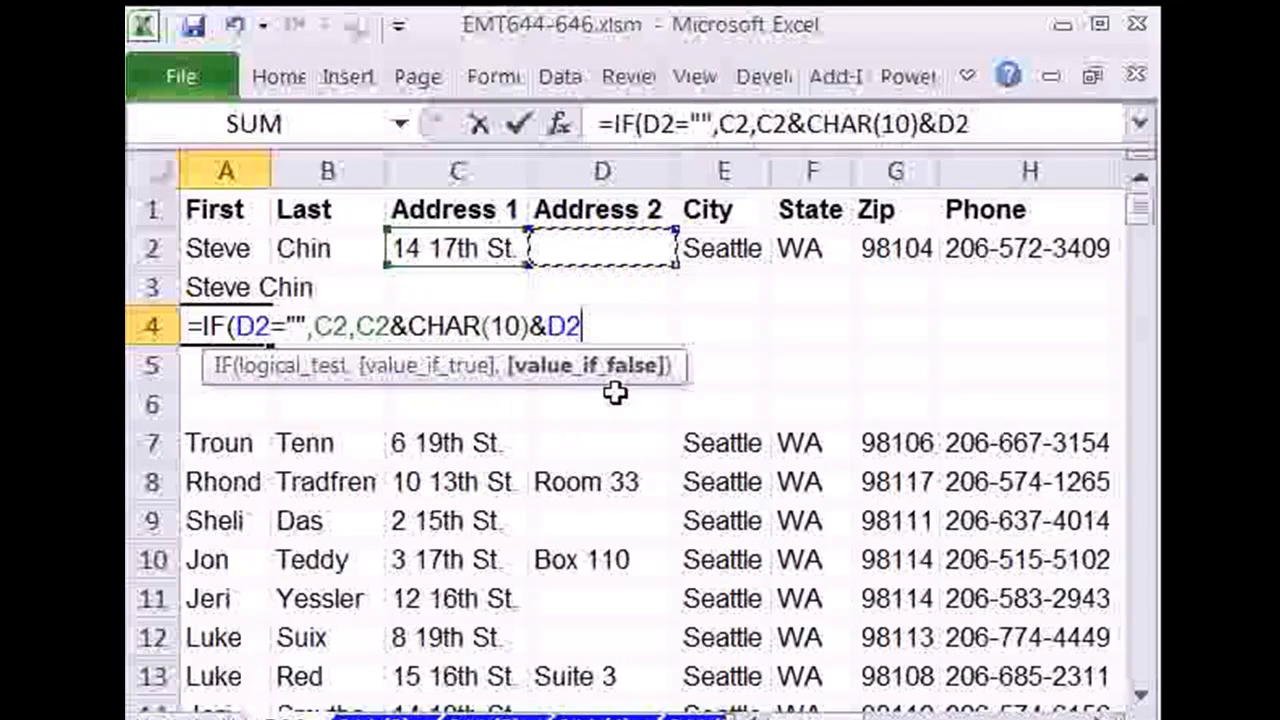
{"action": "type", "text": ")"}
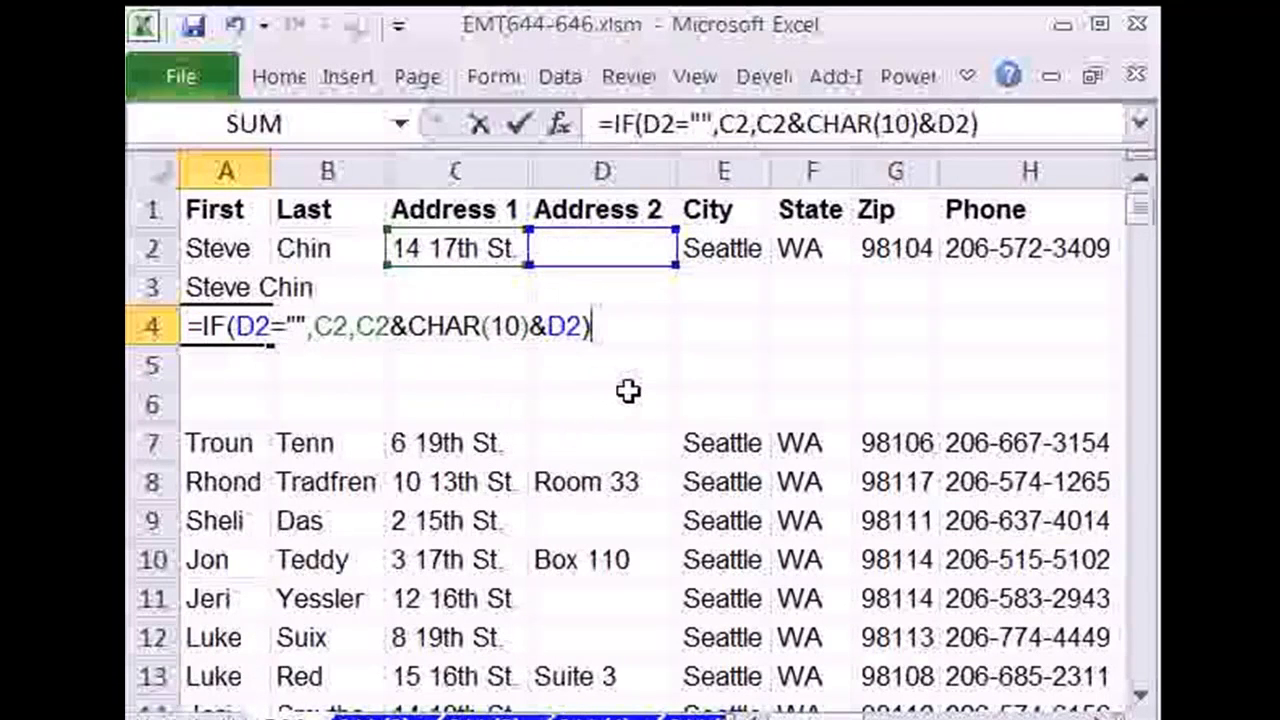
{"action": "key", "text": "ctrl+Return"}
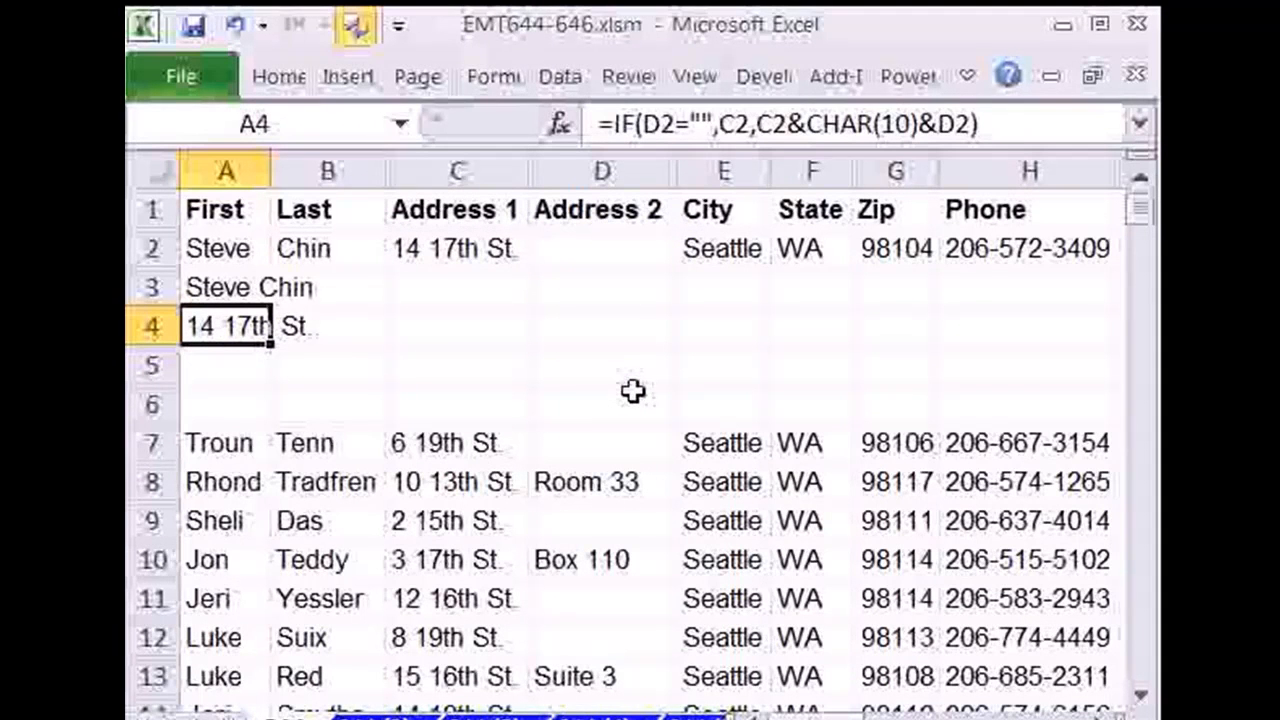
Step: In A5, enter =E2&" "&F2&" "&G2 to join city, state and zip with spaces
{"action": "key", "text": "Down"}
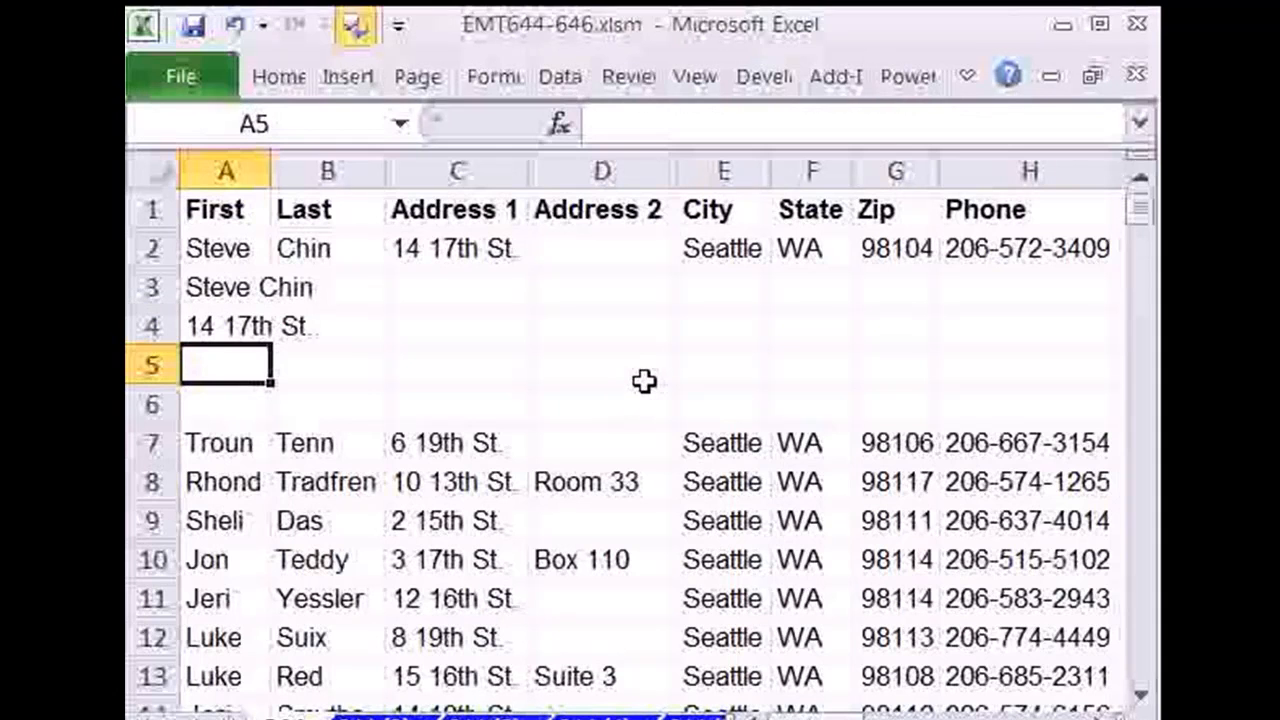
{"action": "type", "text": "="}
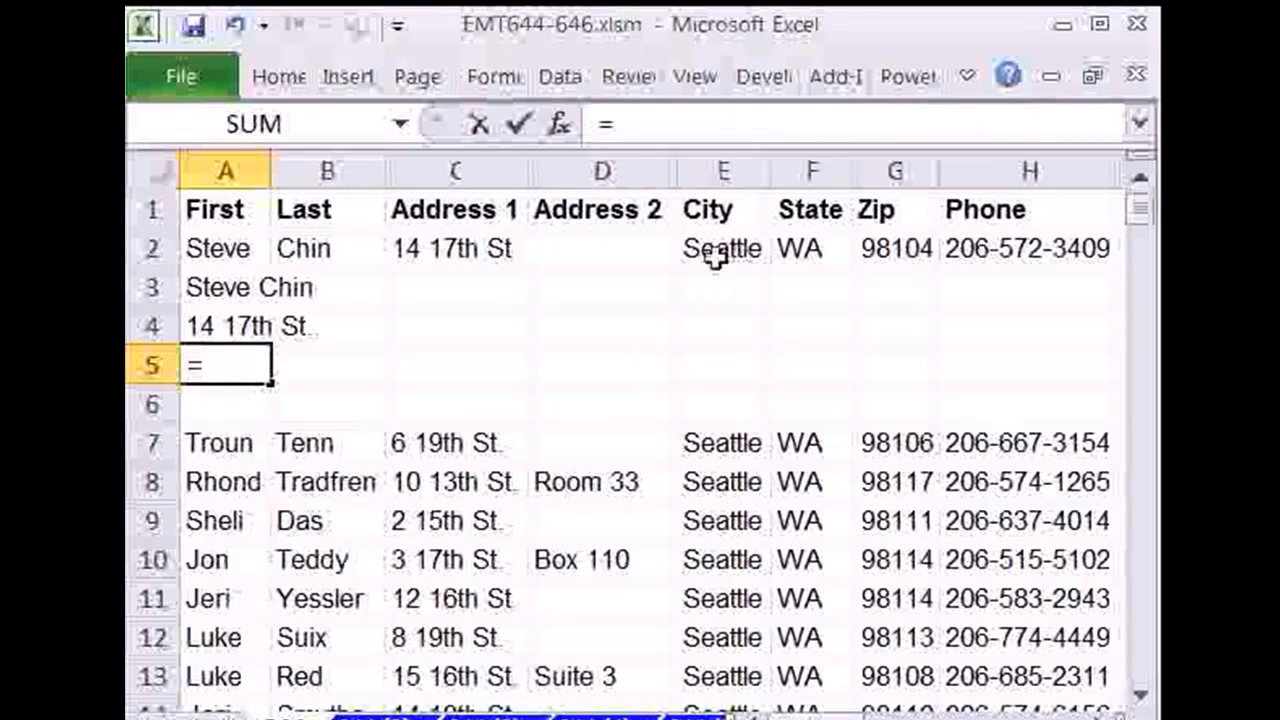
{"action": "left_click", "coordinate": [715, 249]}
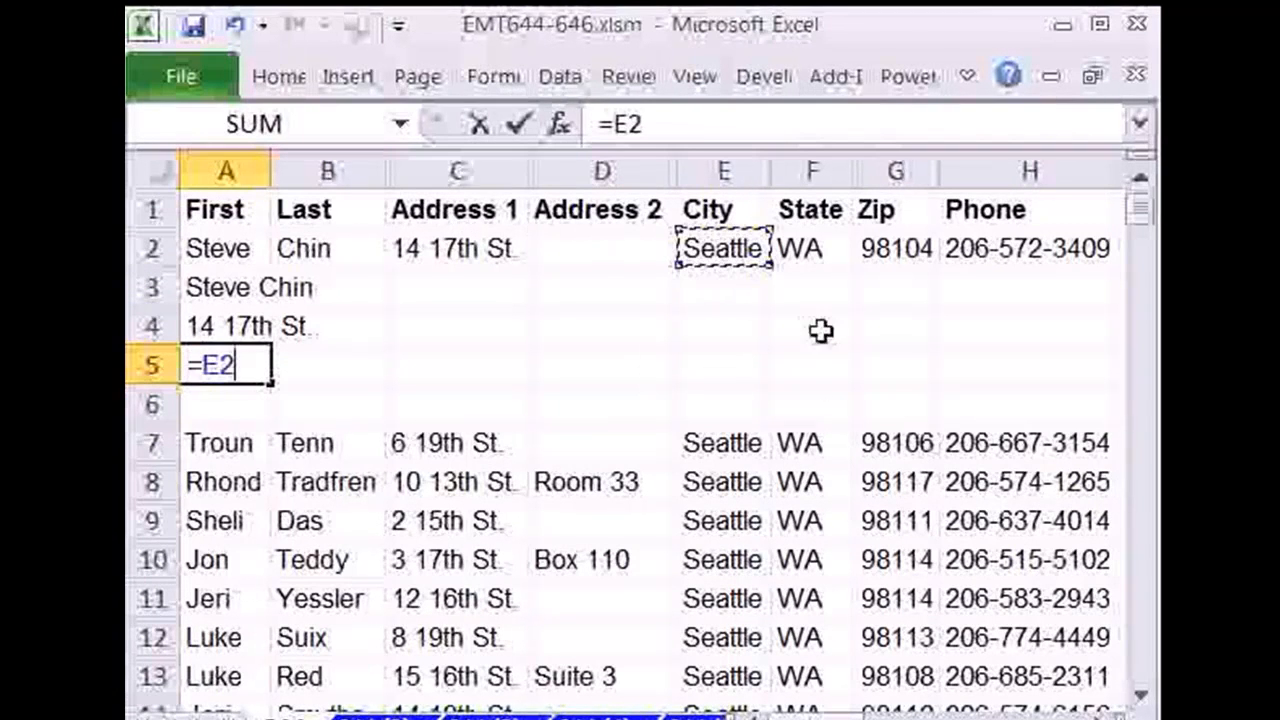
{"action": "type", "text": "&\""}
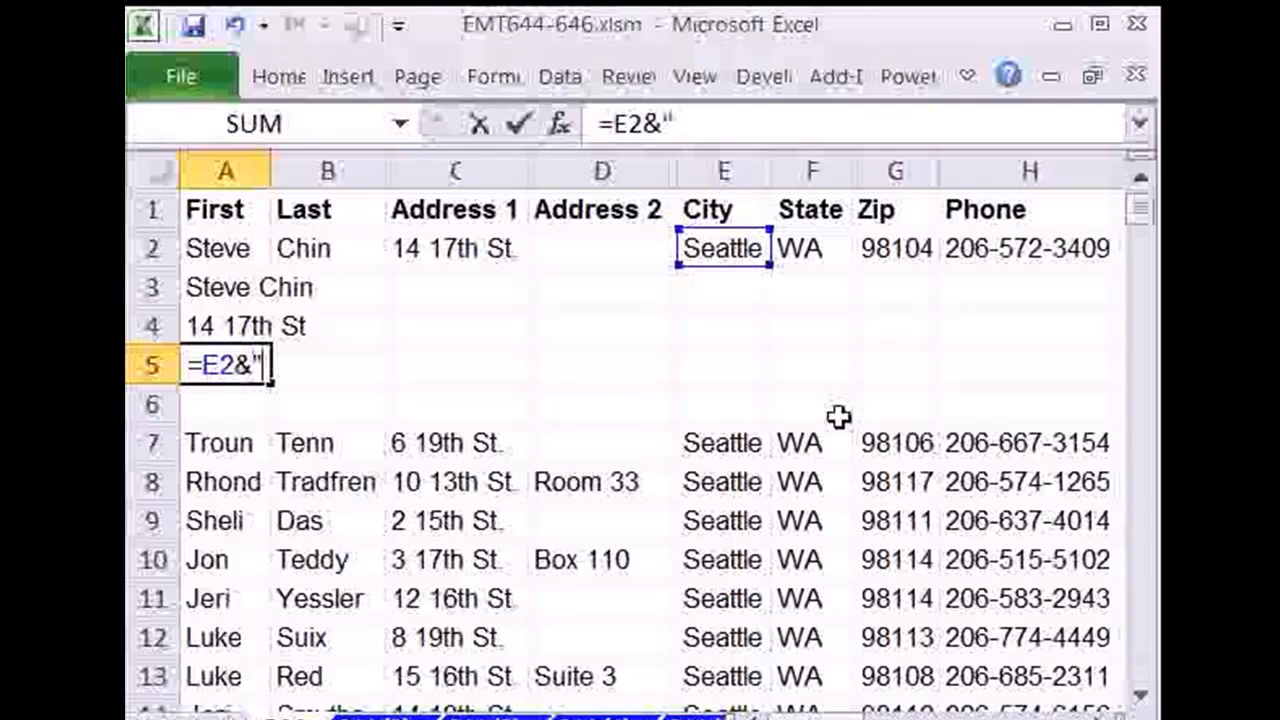
{"action": "type", "text": " \"&"}
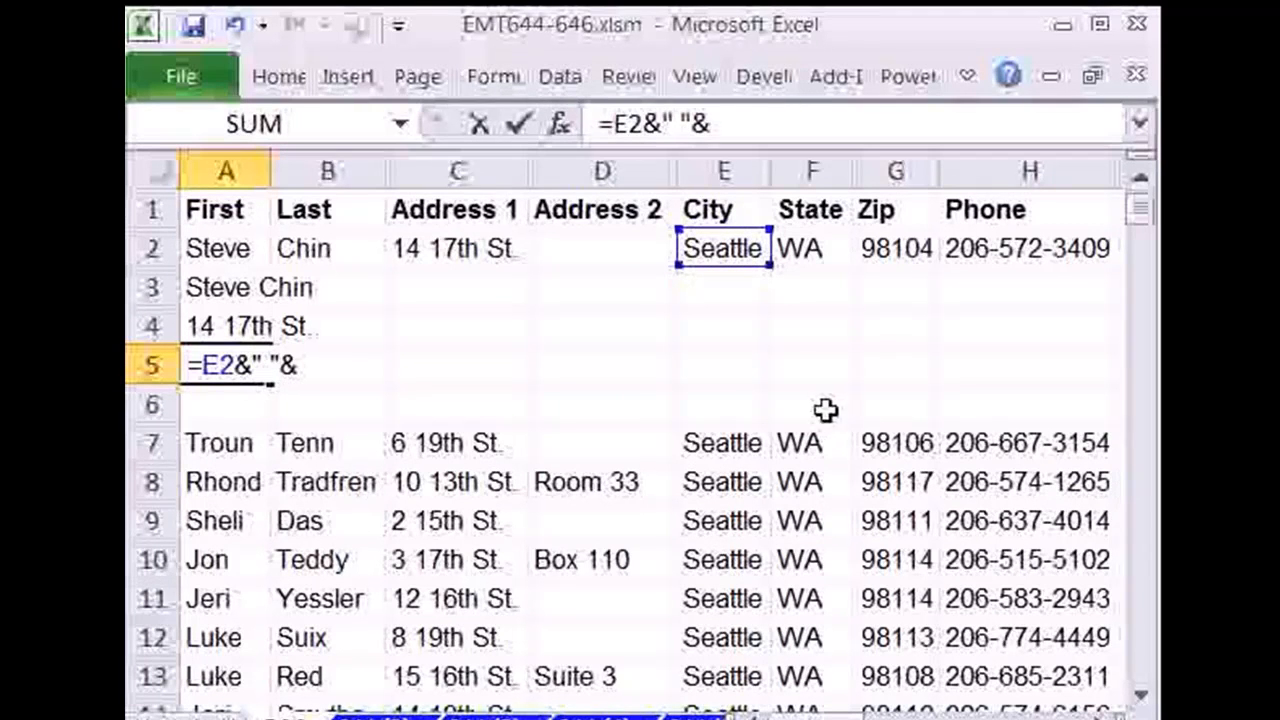
{"action": "key", "text": "shift+Left"}
{"action": "key", "text": "shift+Left"}
{"action": "key", "text": "shift+Left"}
{"action": "key", "text": "shift+Left"}
{"action": "key", "text": "shift+Left"}
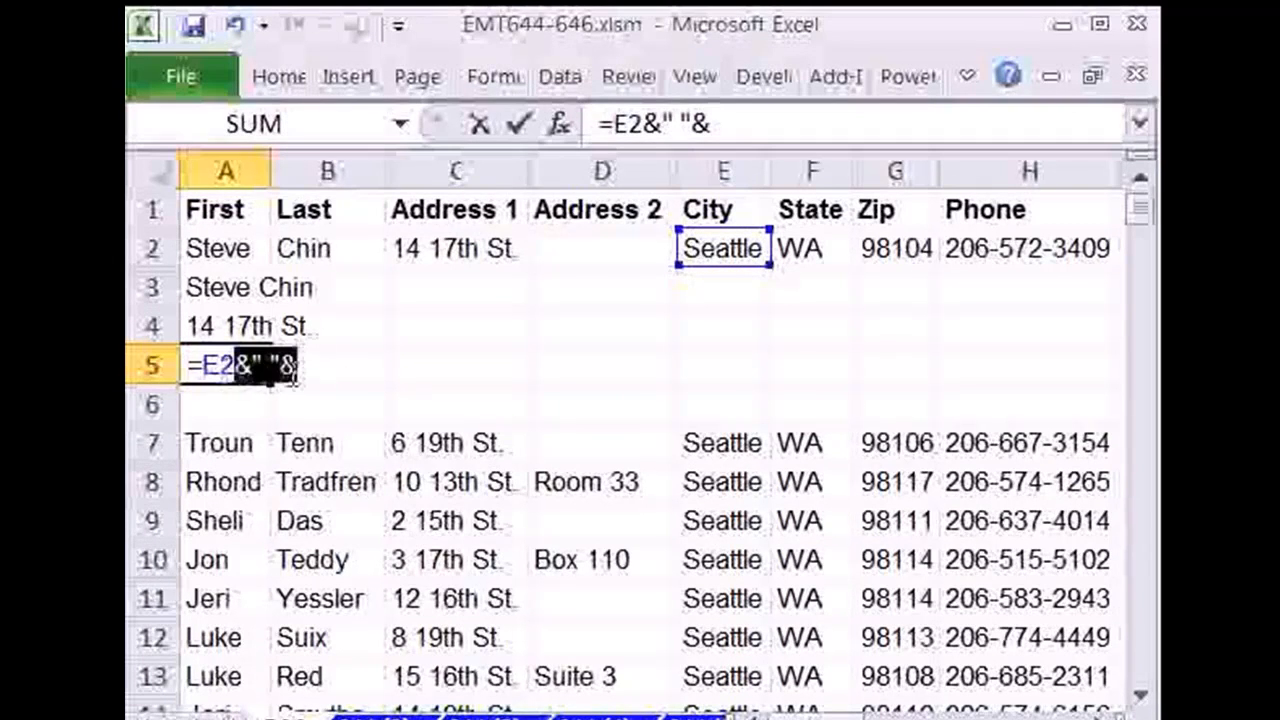
{"action": "left_click", "coordinate": [323, 365]}
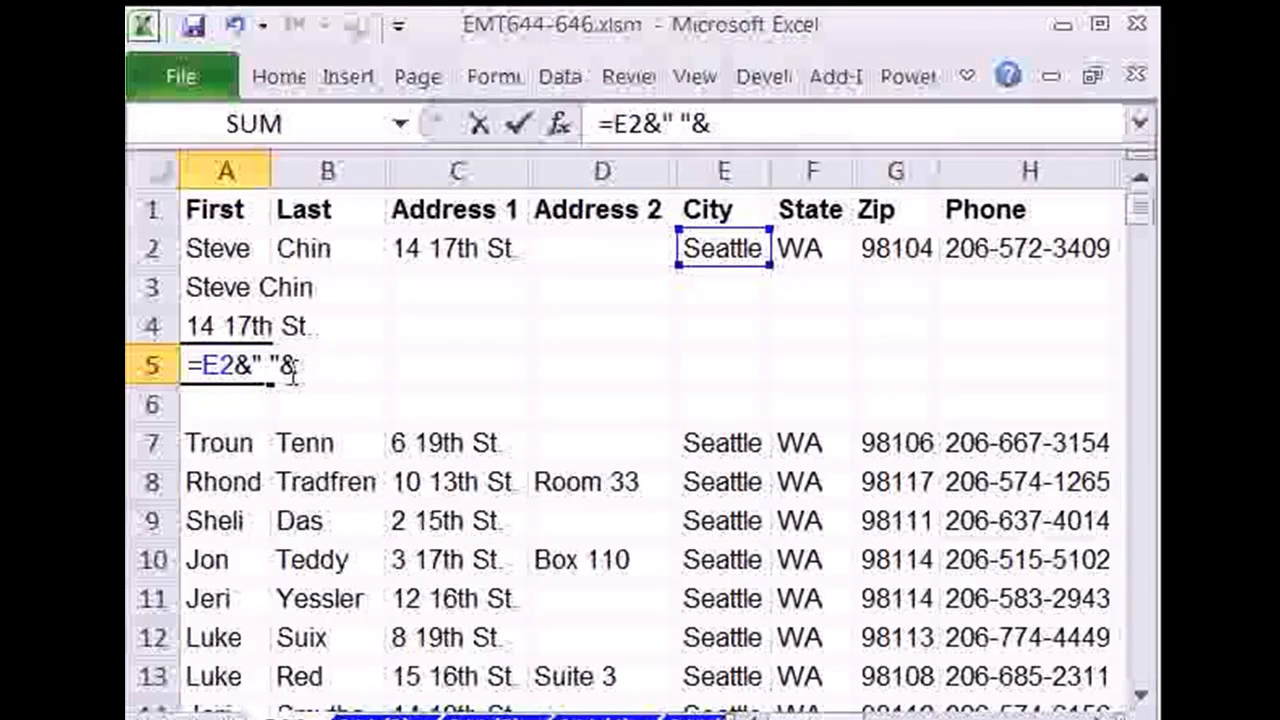
{"action": "left_click", "coordinate": [814, 249]}
{"action": "type", "text": "&\" \"&"}
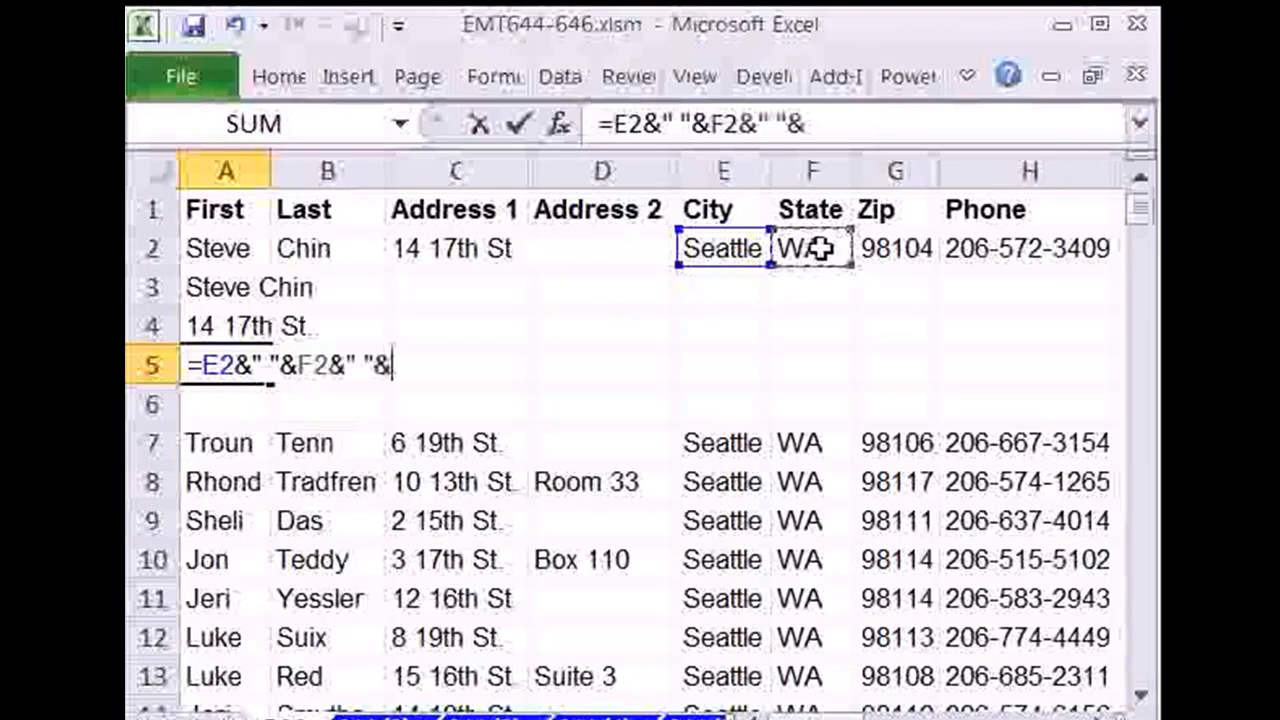
{"action": "left_click", "coordinate": [866, 258]}
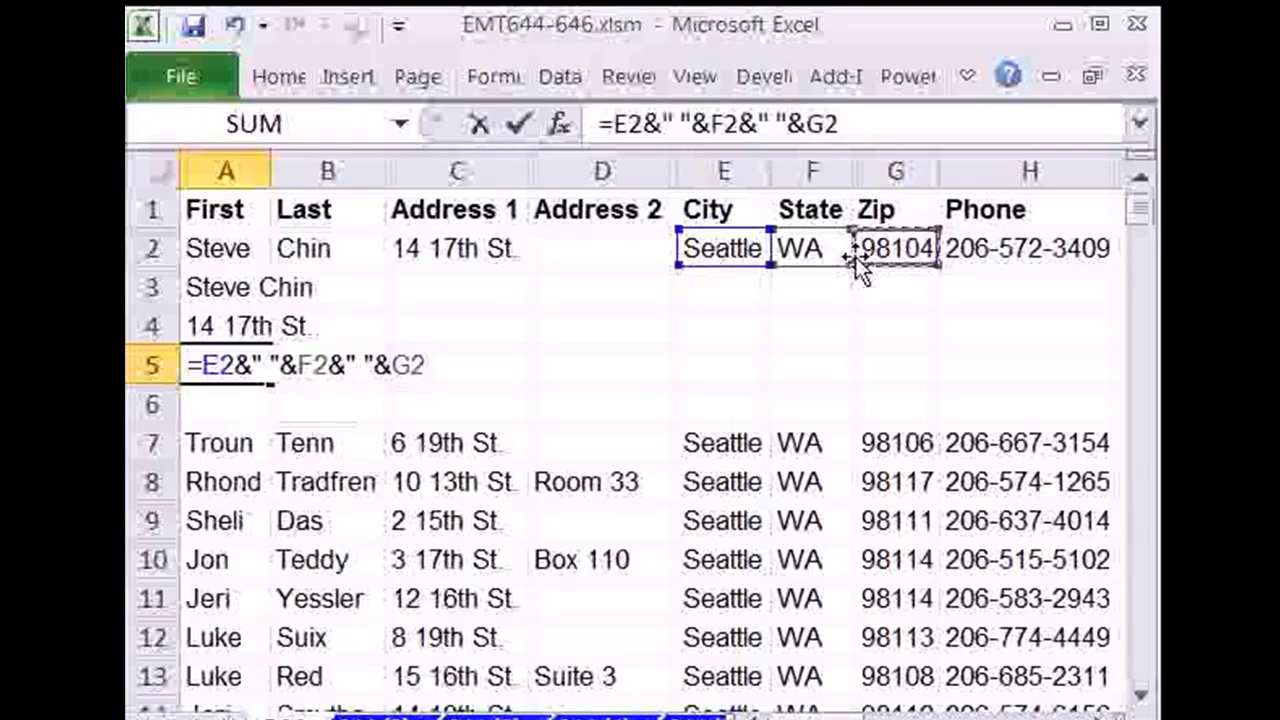
{"action": "key", "text": "ctrl+Return"}
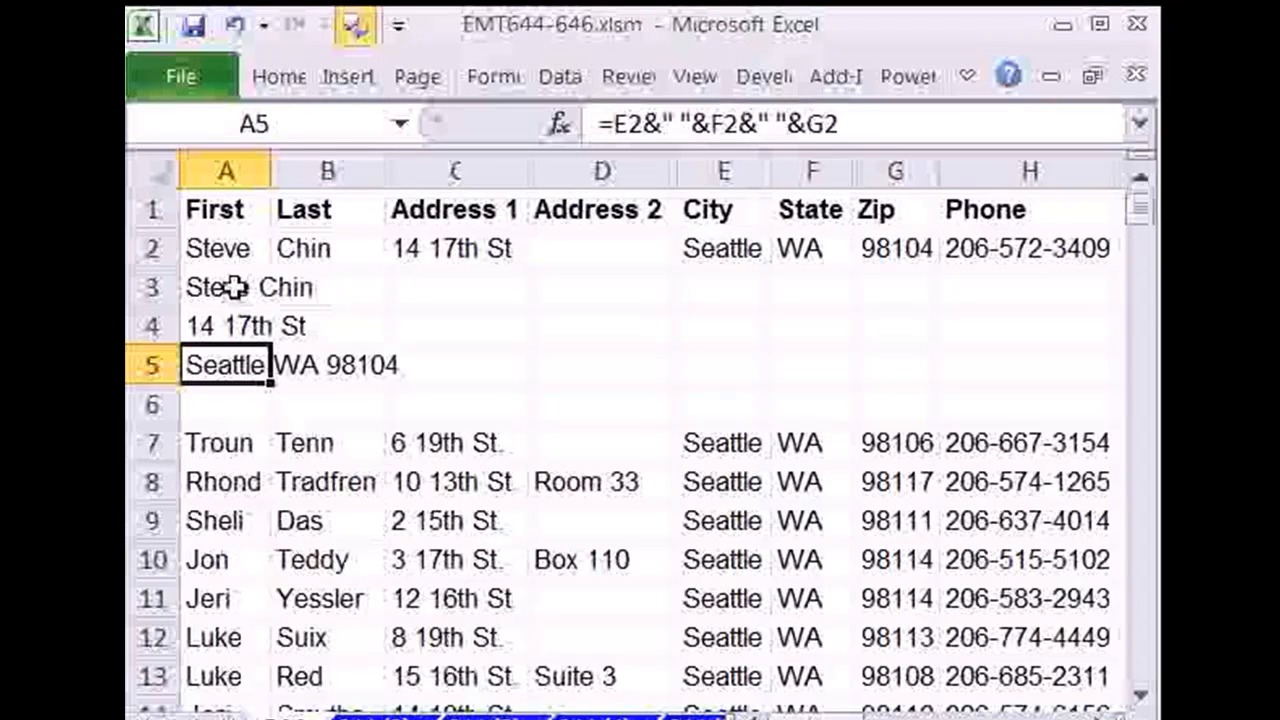
Step: Replace the formulas in A3:A5 with their values in place
{"action": "left_click_drag", "start_coordinate": [243, 291], "coordinate": [252, 370]}
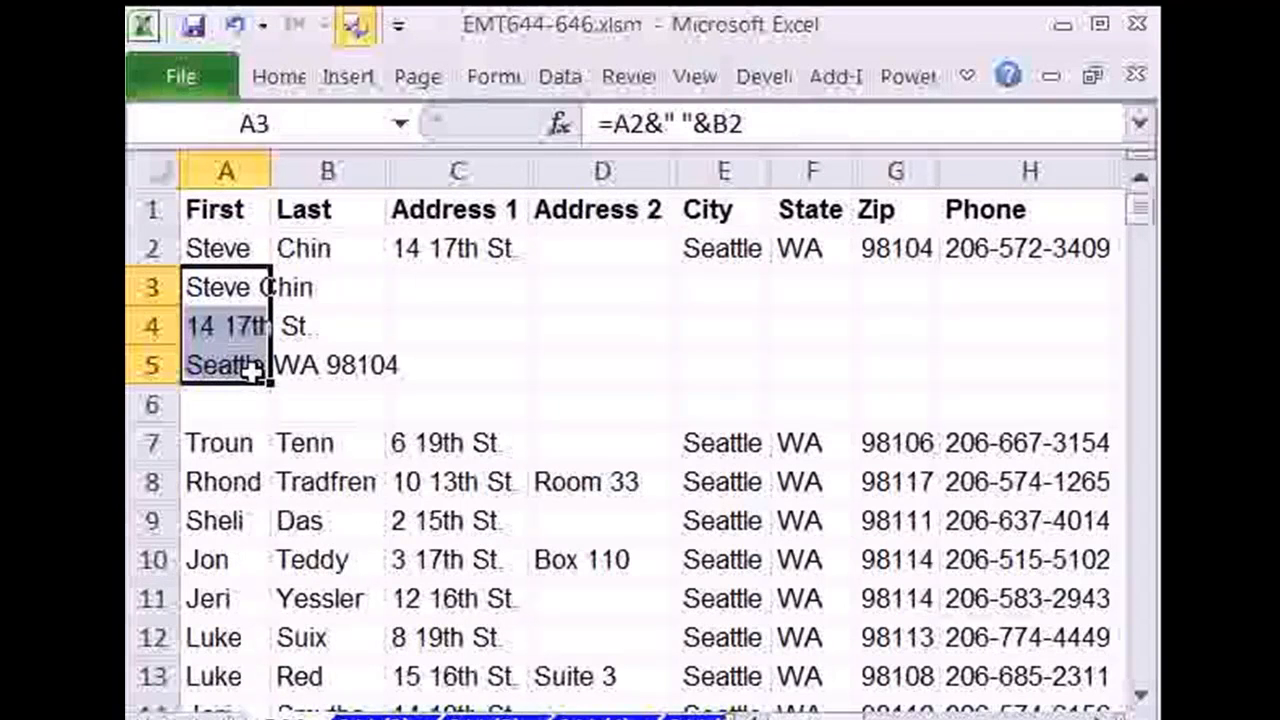
{"action": "key", "text": "ctrl+c"}
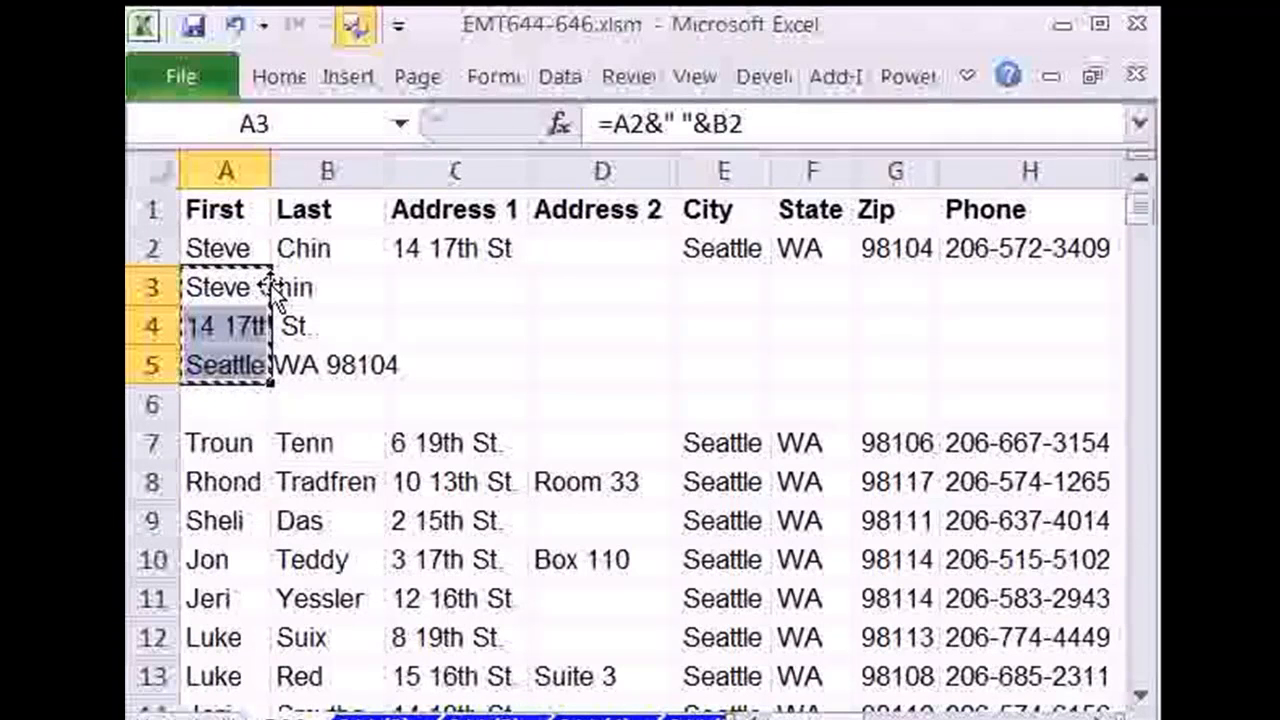
{"action": "mouse_move", "coordinate": [277, 295]}
{"action": "left_mouse_down"}
{"action": "mouse_move", "coordinate": [529, 322]}
{"action": "mouse_move", "coordinate": [252, 298]}
{"action": "left_mouse_up"}
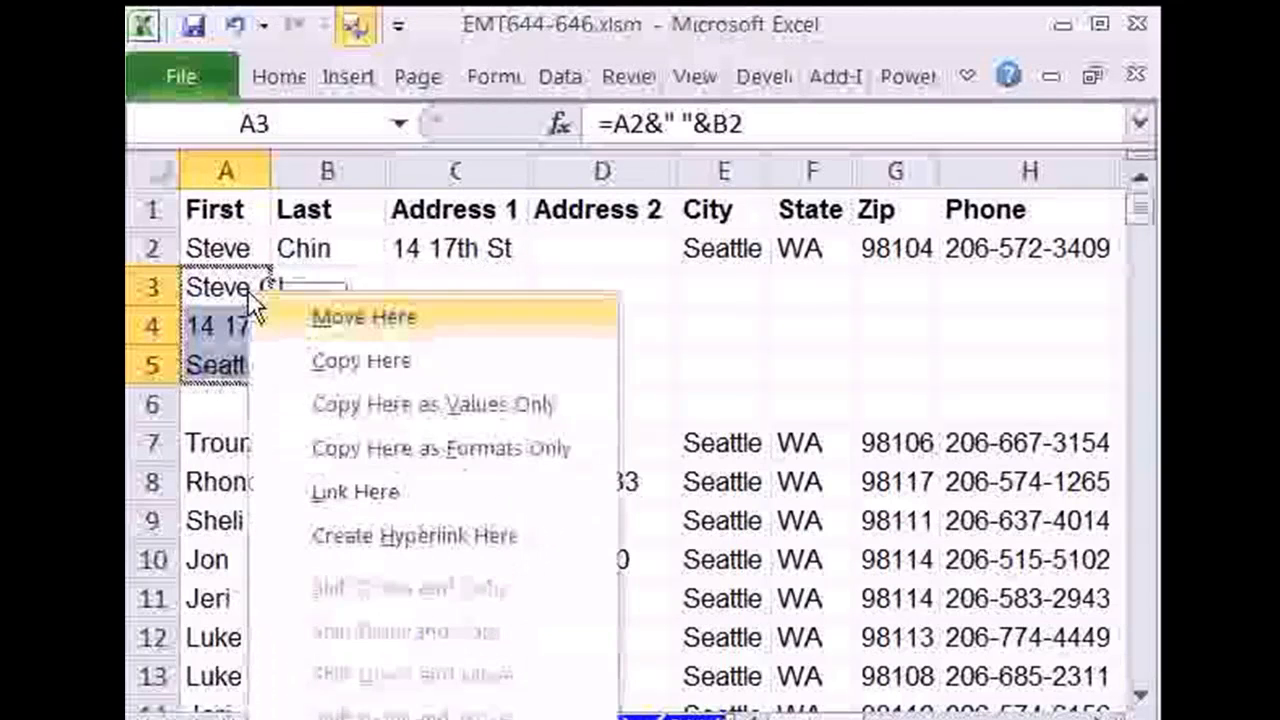
{"action": "left_click", "coordinate": [406, 406]}
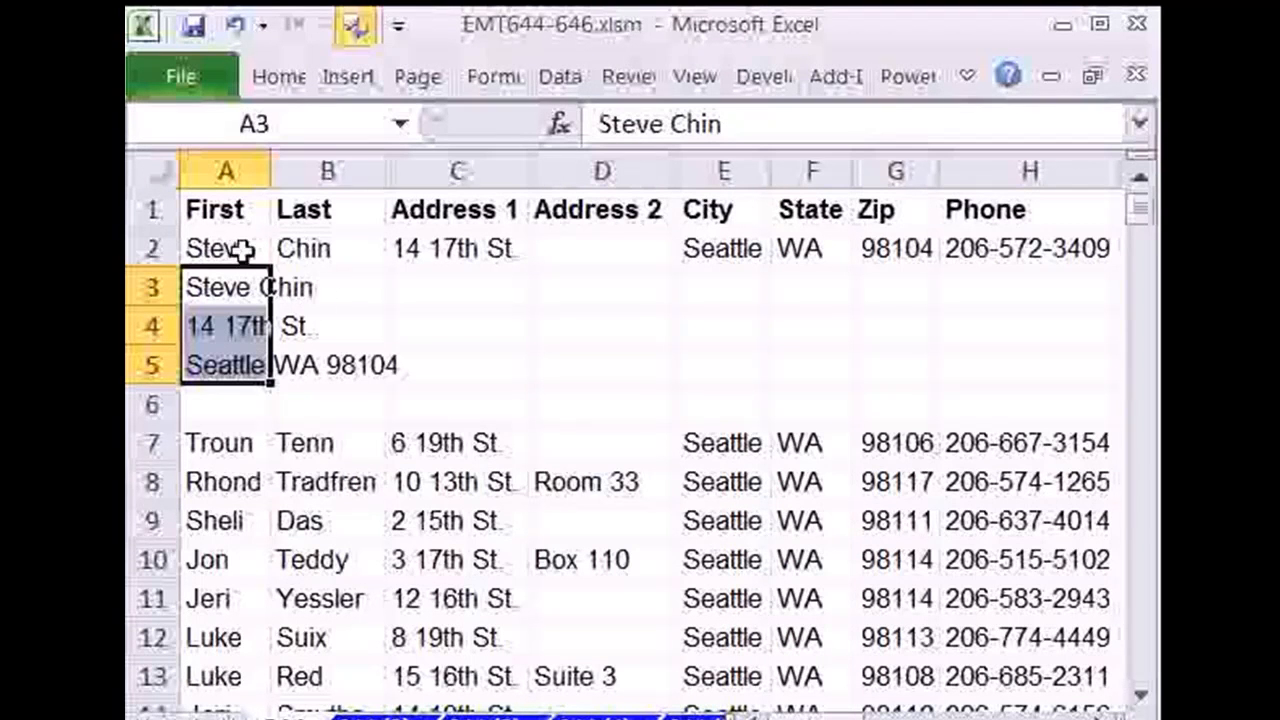
Step: Delete the original horizontal record in row 2 and select the next record's first-name cell, A6
{"action": "left_click", "coordinate": [160, 248]}
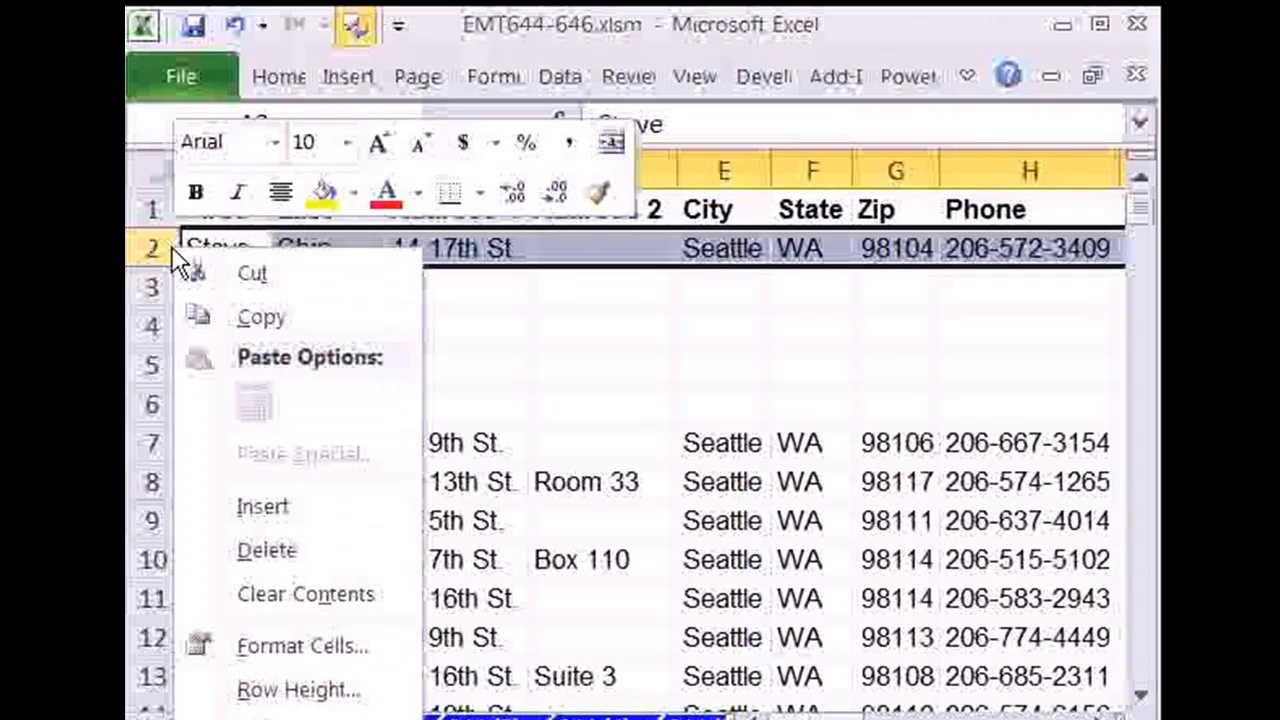
{"action": "left_click", "coordinate": [280, 556]}
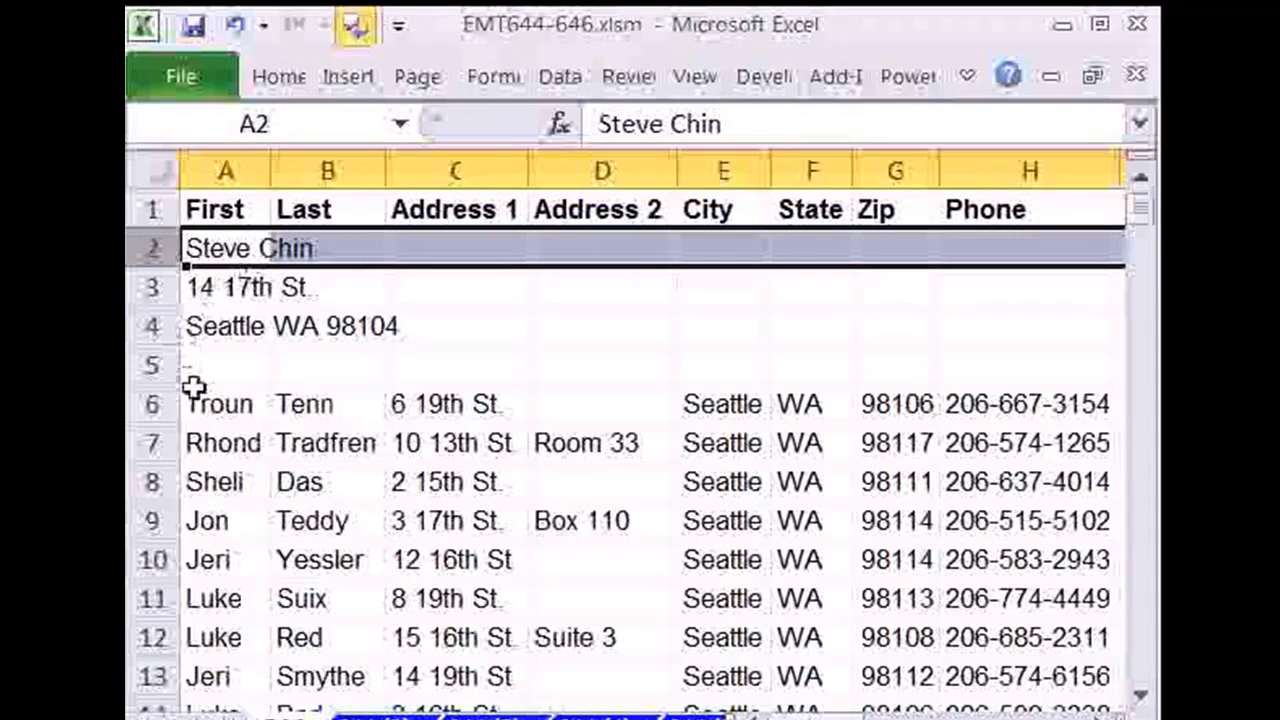
{"action": "left_click", "coordinate": [242, 405]}
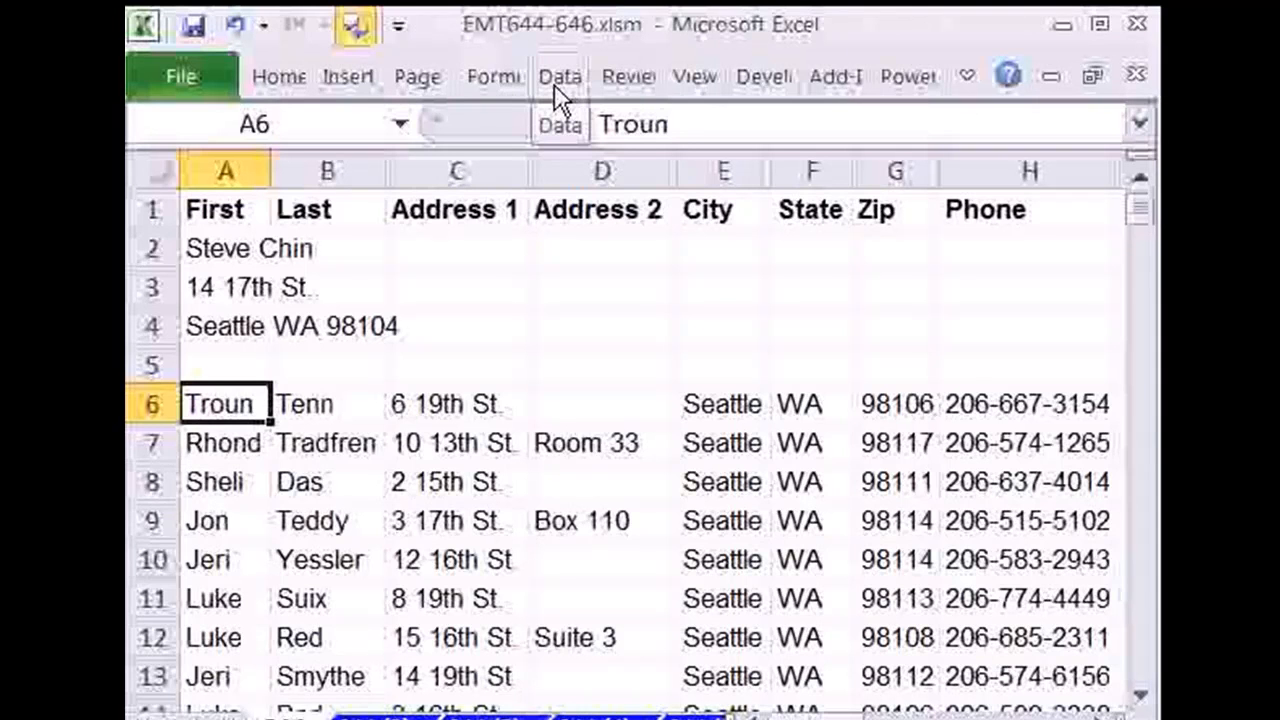
Step: Review the shortcut key and description assigned to the RearrangeData macro
{"action": "key", "text": "alt+F8"}
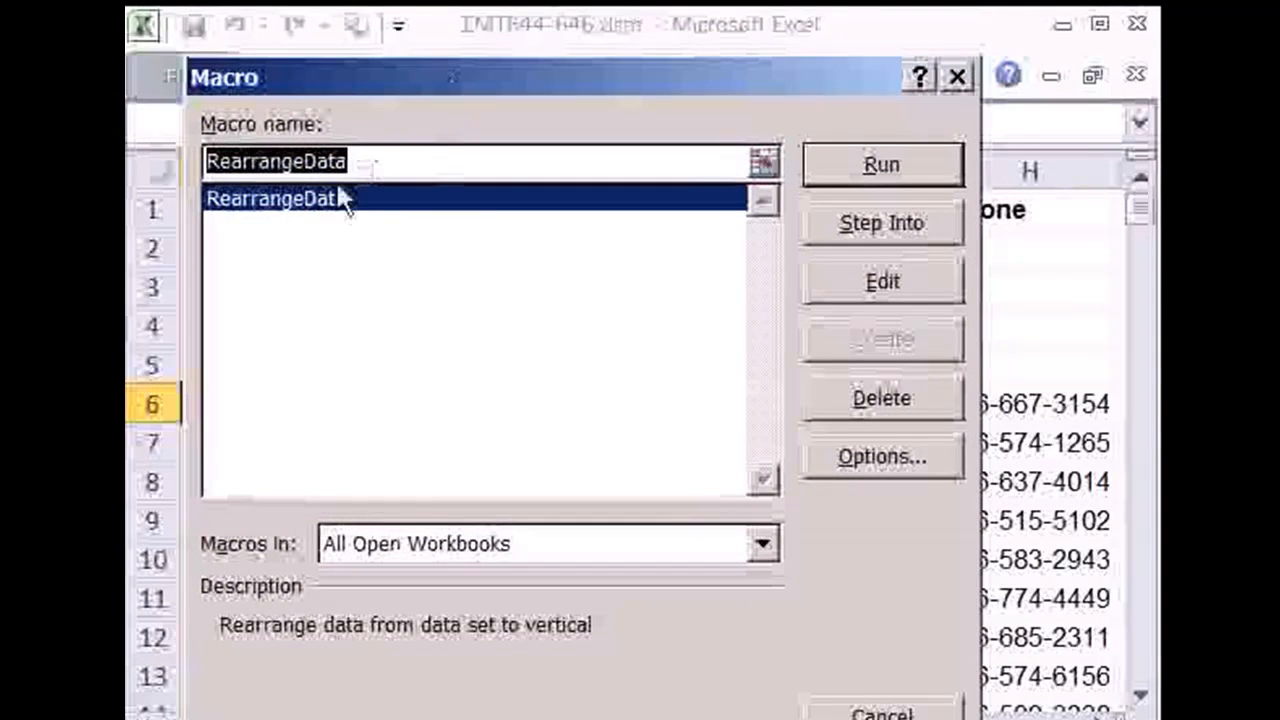
{"action": "left_click", "coordinate": [892, 463]}
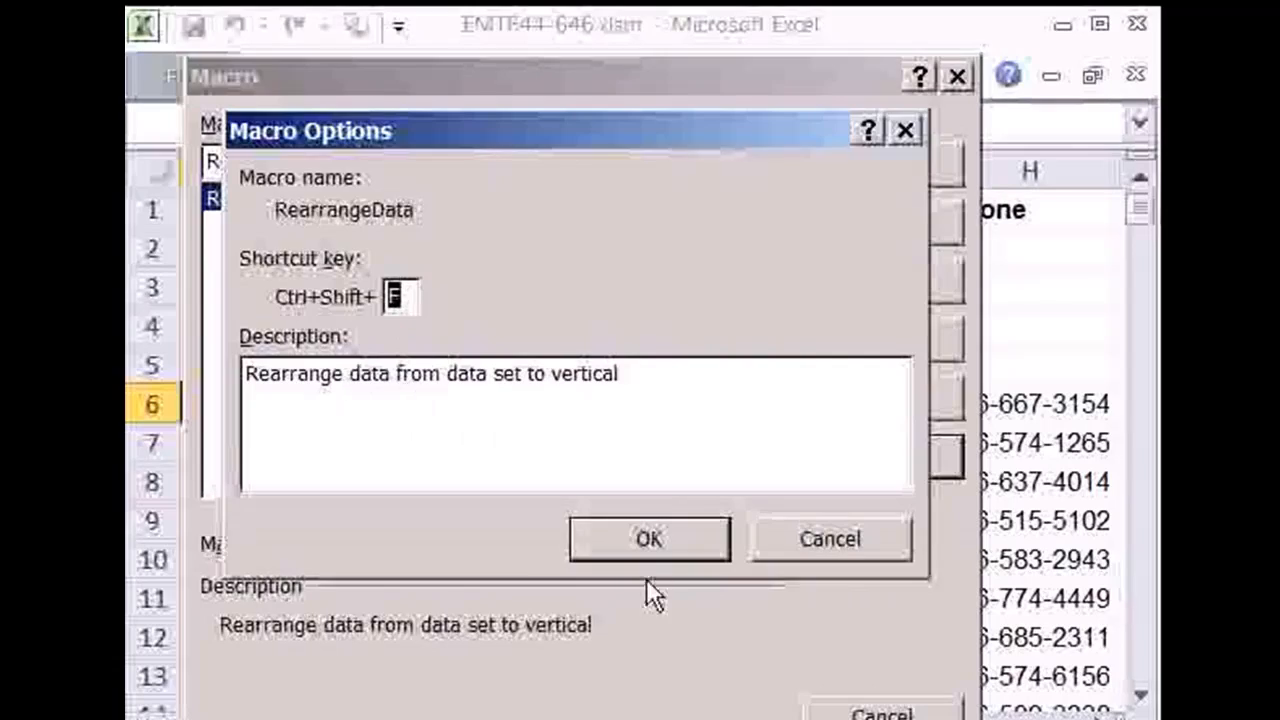
{"action": "left_click", "coordinate": [649, 540]}
Step: Open the RearrangeData macro's code in the Visual Basic editor, read the recorded lines in Module1, and return to the worksheet
{"action": "left_click", "coordinate": [876, 280]}
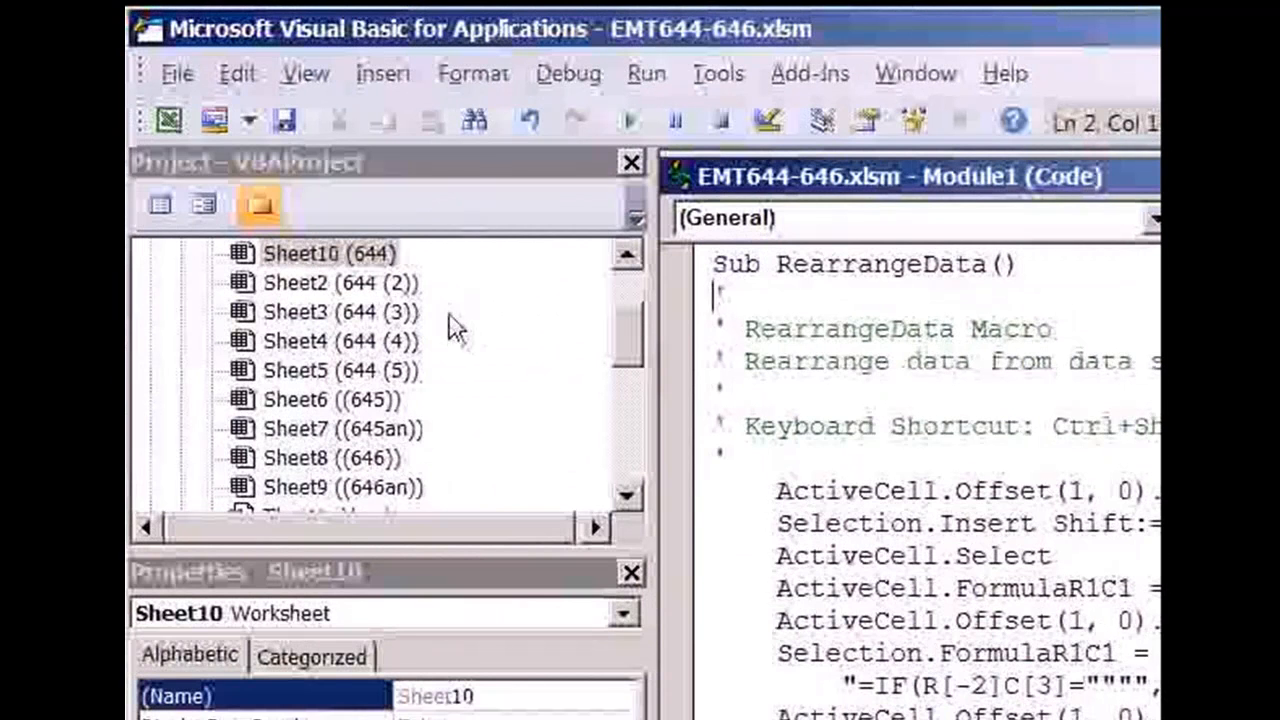
{"action": "left_click_drag", "start_coordinate": [630, 345], "coordinate": [643, 392]}
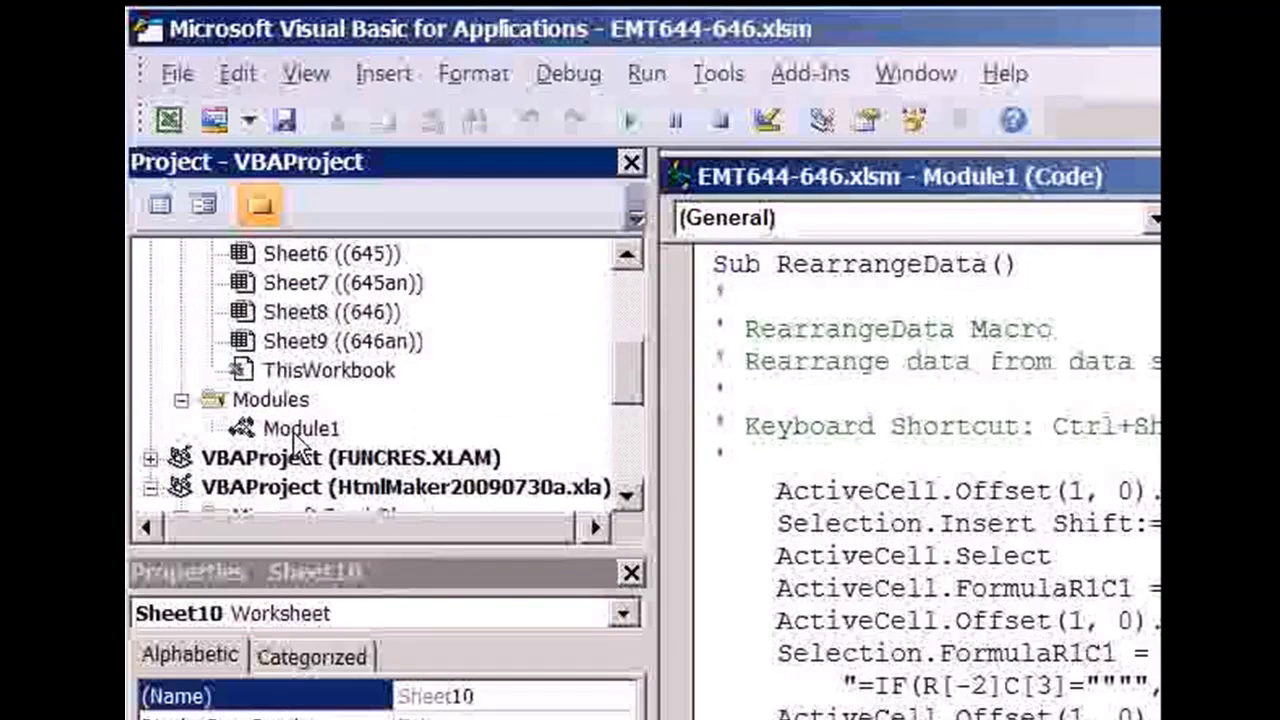
{"action": "left_click", "coordinate": [300, 430]}
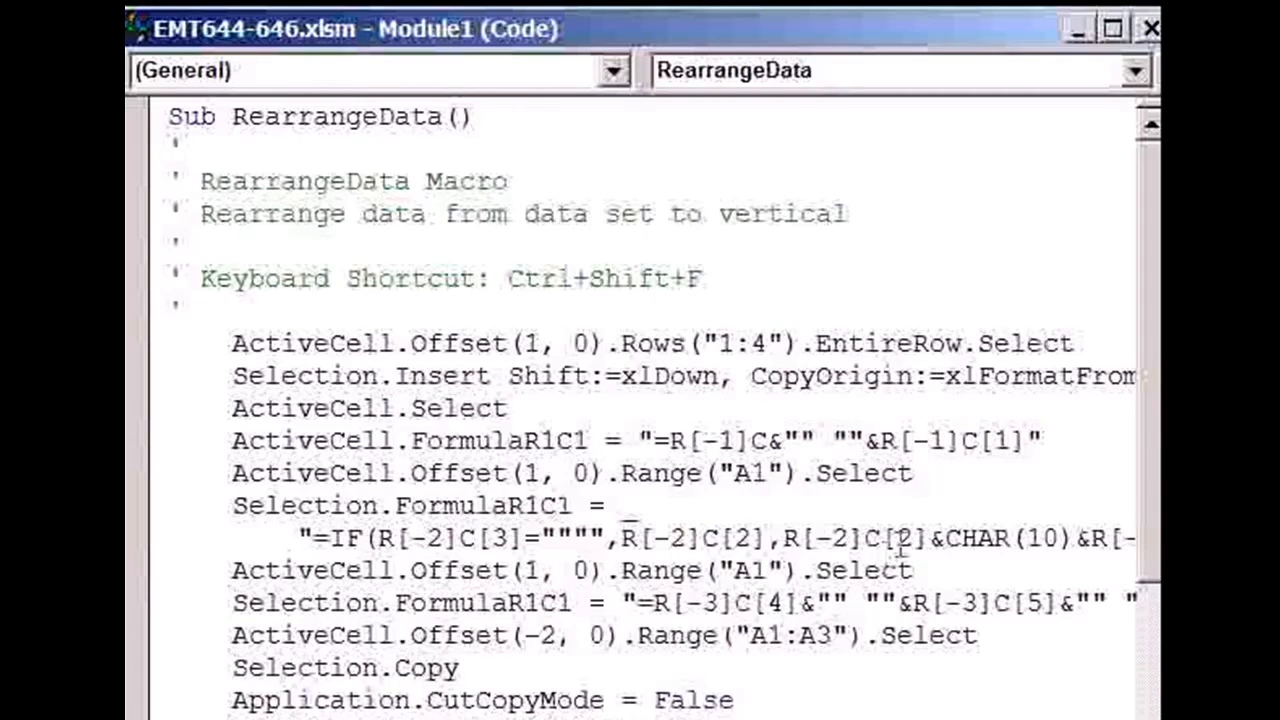
{"action": "scroll", "coordinate": [1157, 428], "scroll_direction": "down", "scroll_amount": 3}
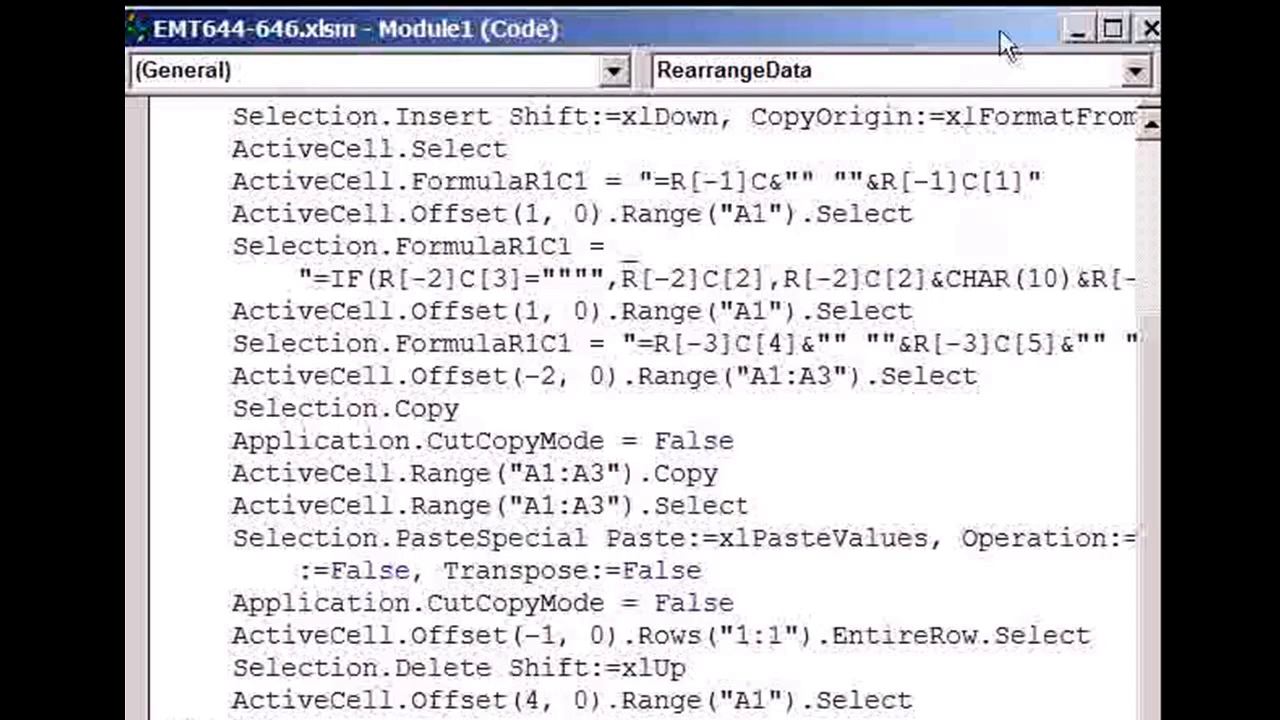
{"action": "left_click_drag", "start_coordinate": [1145, 2], "coordinate": [895, 25]}
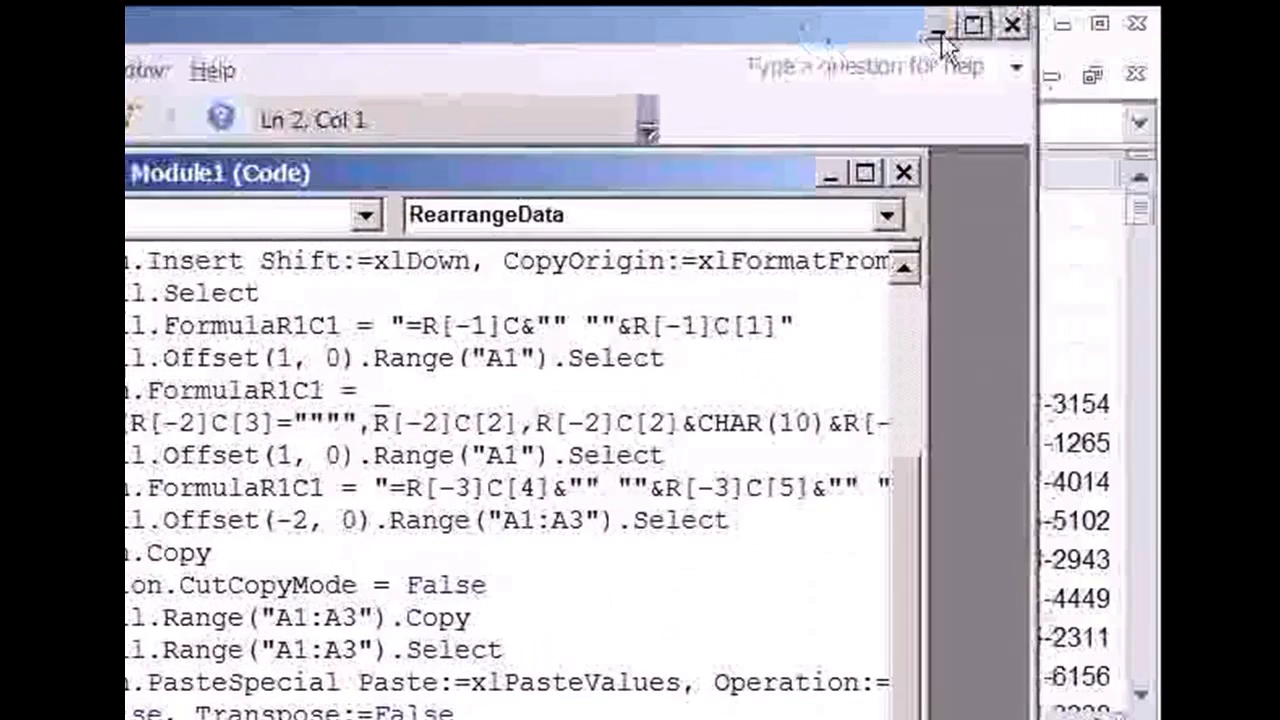
{"action": "left_click", "coordinate": [1015, 25]}
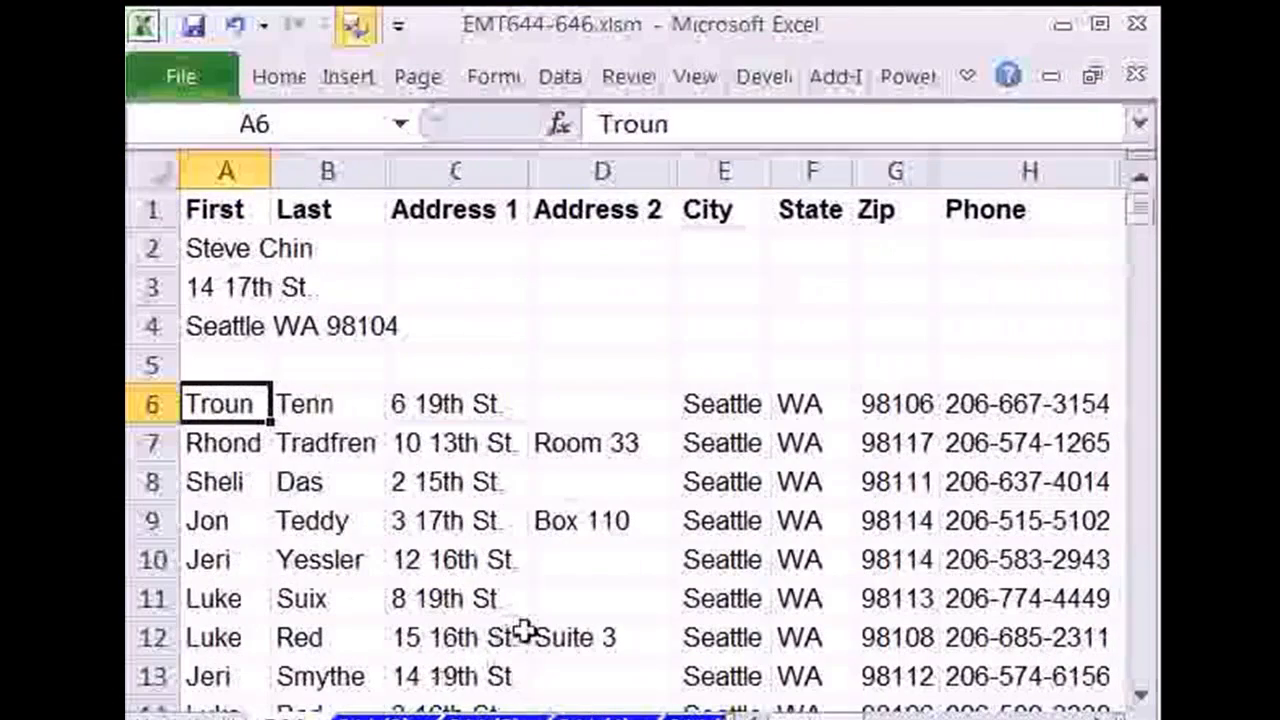
Step: Run the RearrangeData macro repeatedly from A6 downward until all 13 remaining horizontal records are arranged vertically
{"action": "key", "text": "ctrl+shift+a"}
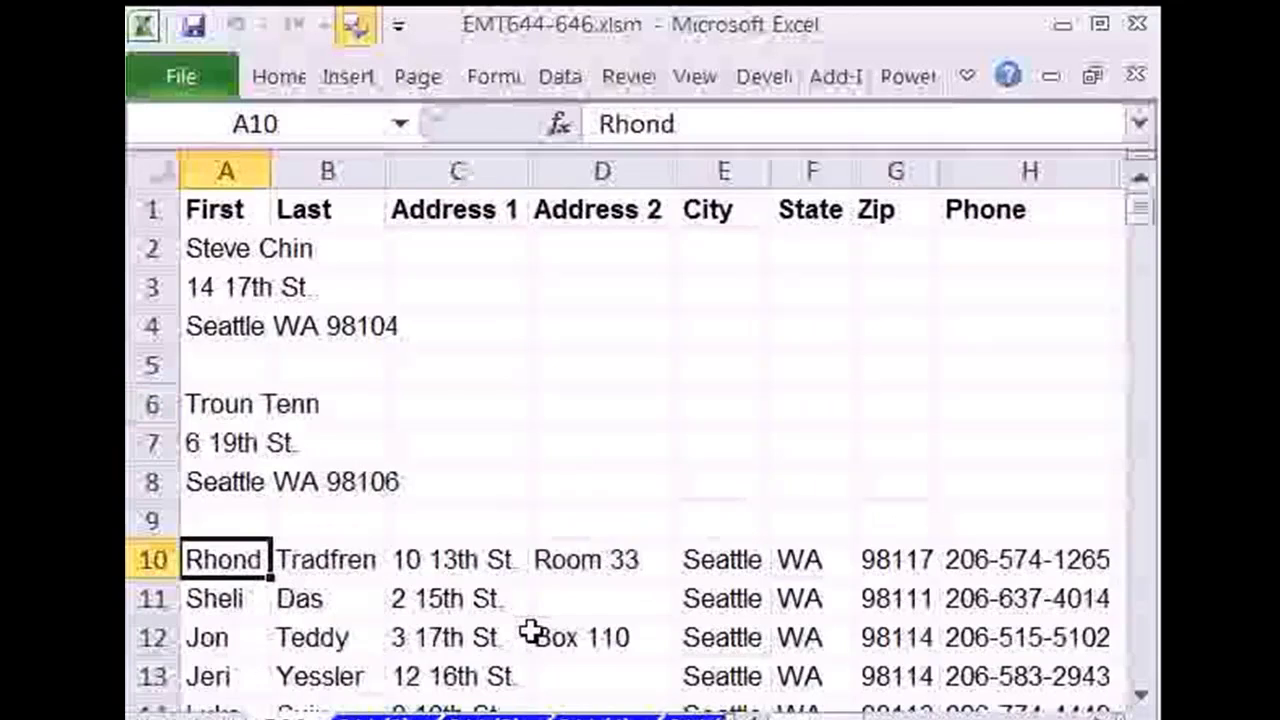
{"action": "key", "text": "ctrl+shift+a"}
{"action": "key", "text": "ctrl+shift+a"}
{"action": "key", "text": "ctrl+shift+a"}
{"action": "key", "text": "ctrl+shift+a"}
{"action": "key", "text": "ctrl+shift+a"}
{"action": "key", "text": "ctrl+shift+a"}
{"action": "key", "text": "ctrl+shift+a"}
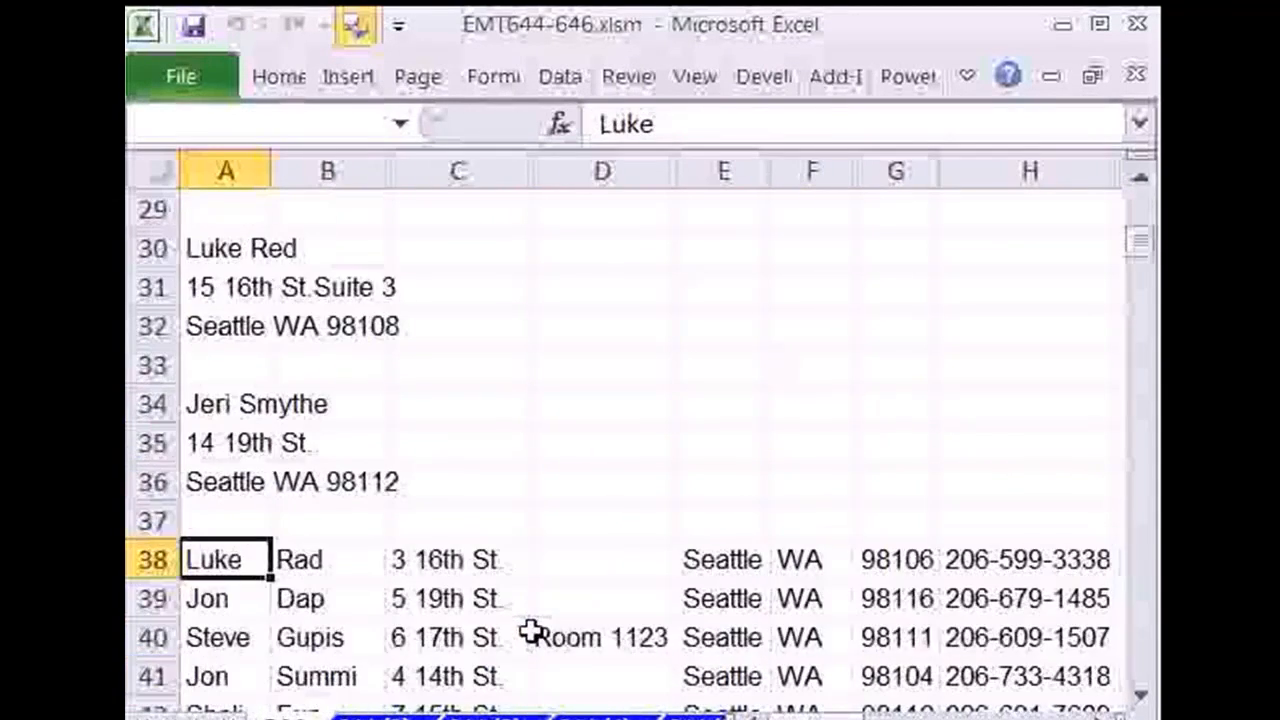
{"action": "key", "text": "ctrl+shift+a"}
{"action": "key", "text": "ctrl+shift+a"}
{"action": "key", "text": "ctrl+shift+a"}
{"action": "key", "text": "ctrl+shift+a"}
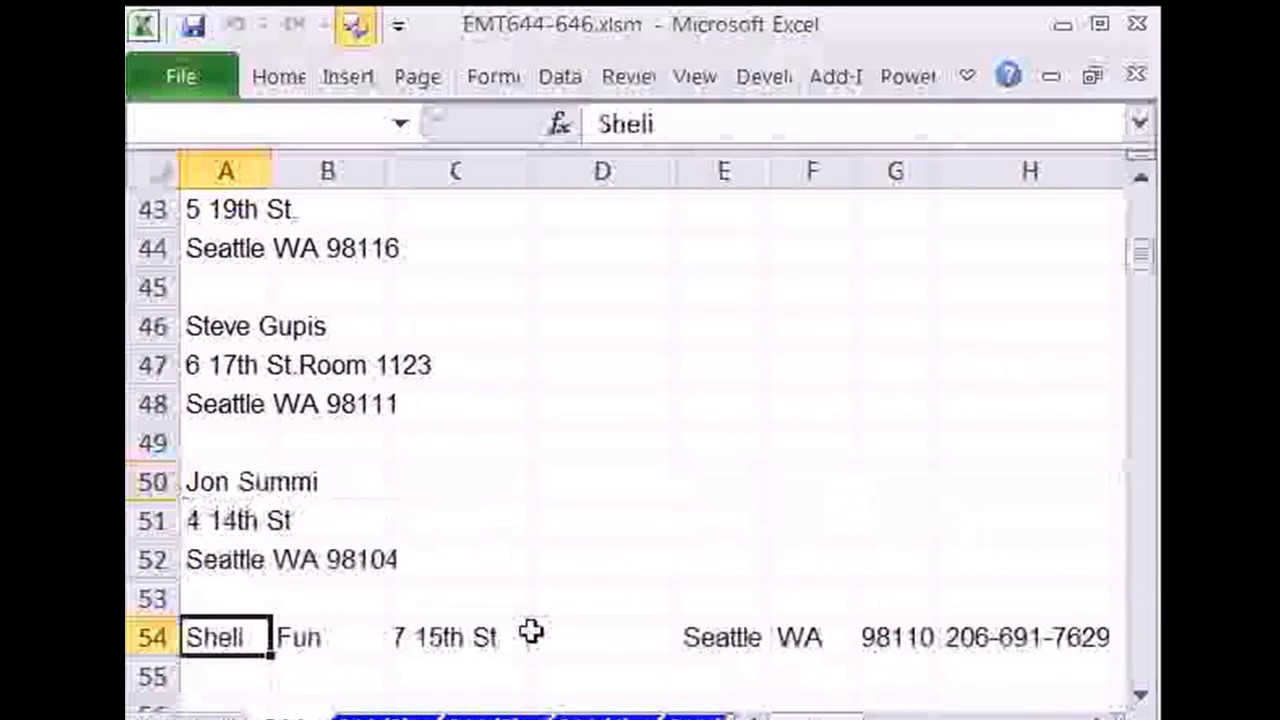
{"action": "key", "text": "ctrl+shift+a"}
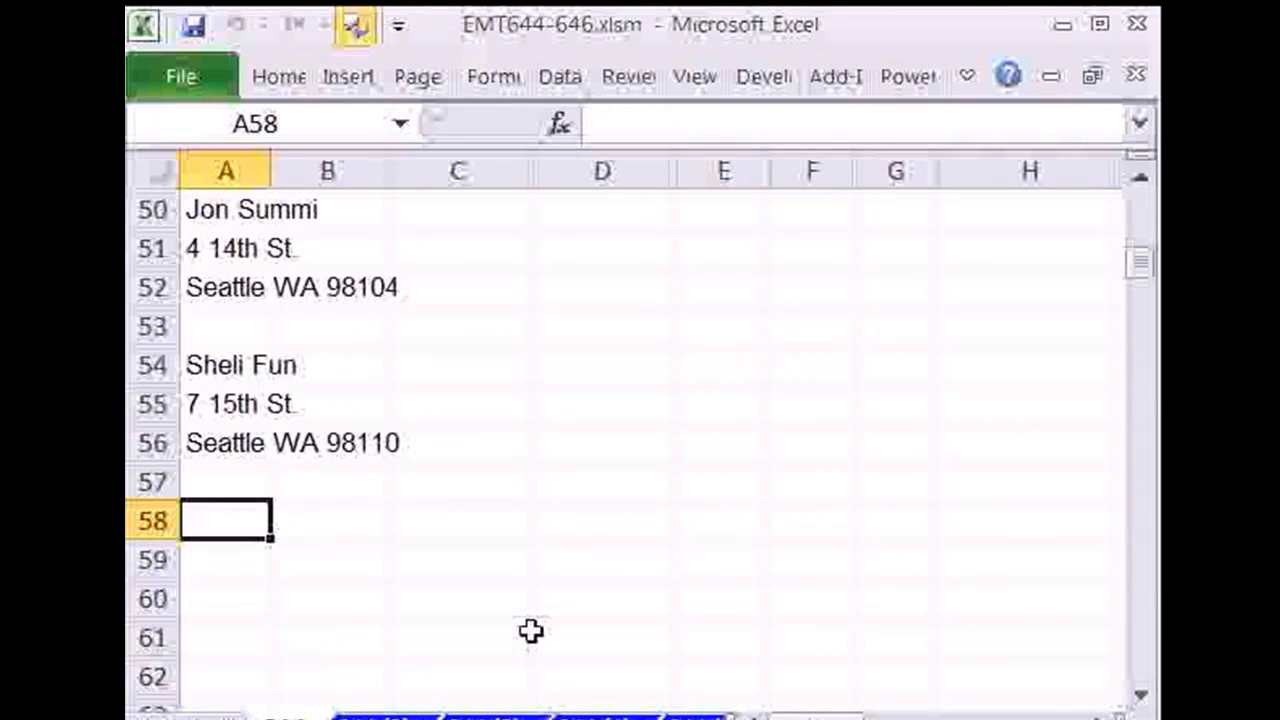
Step: Delete the field header row, row 1, above the rearranged records
{"action": "scroll", "coordinate": [510, 631], "scroll_direction": "up", "scroll_amount": 3}
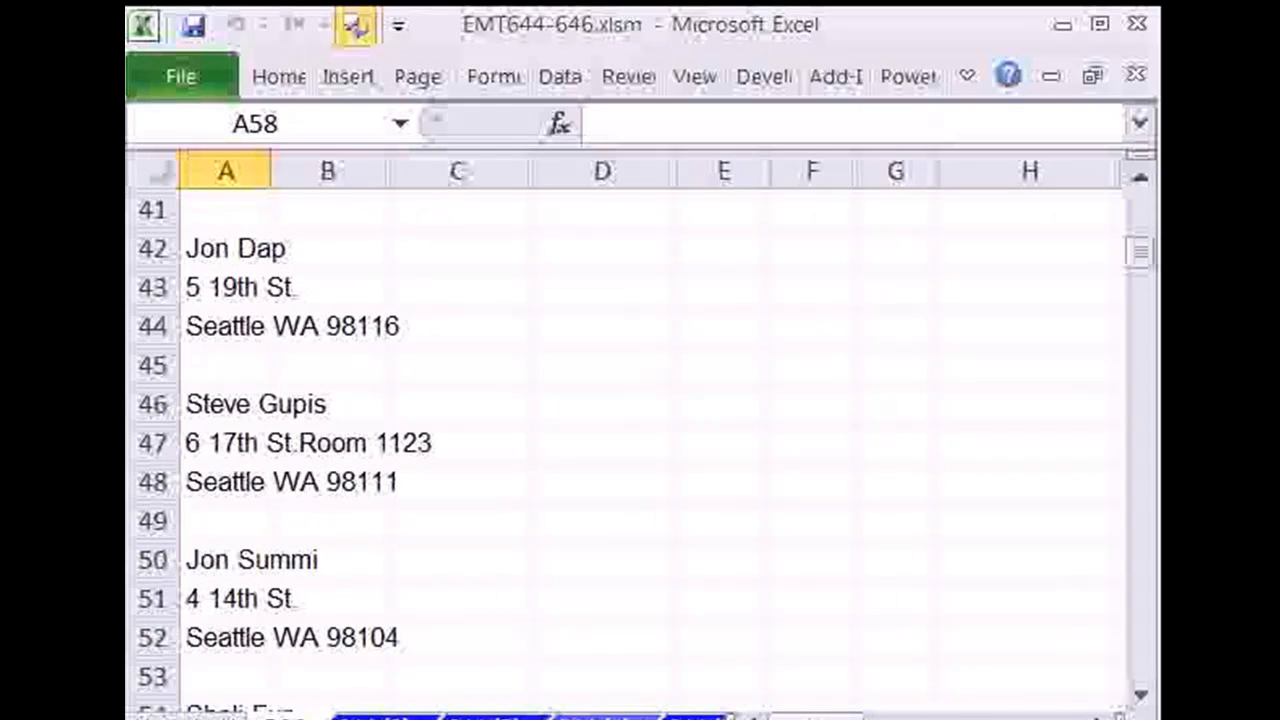
{"action": "scroll", "coordinate": [337, 645], "scroll_direction": "up", "scroll_amount": 1}
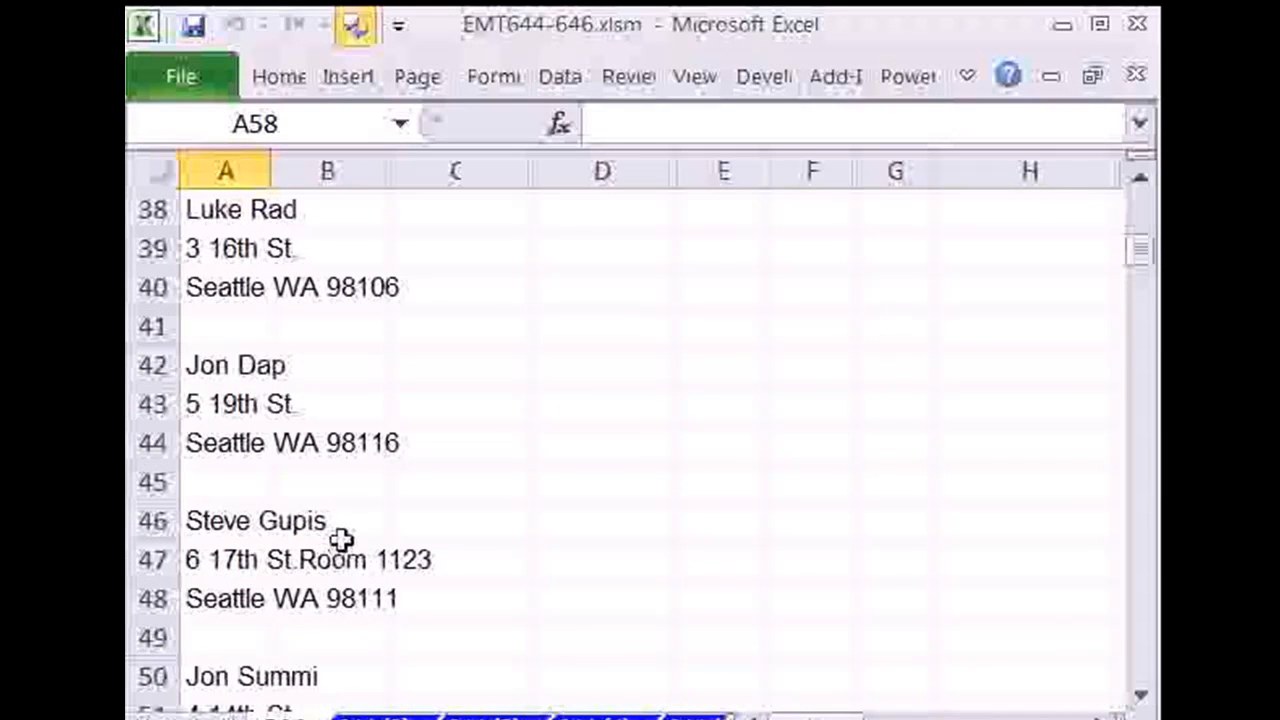
{"action": "scroll", "coordinate": [340, 538], "scroll_direction": "up", "scroll_amount": 12}
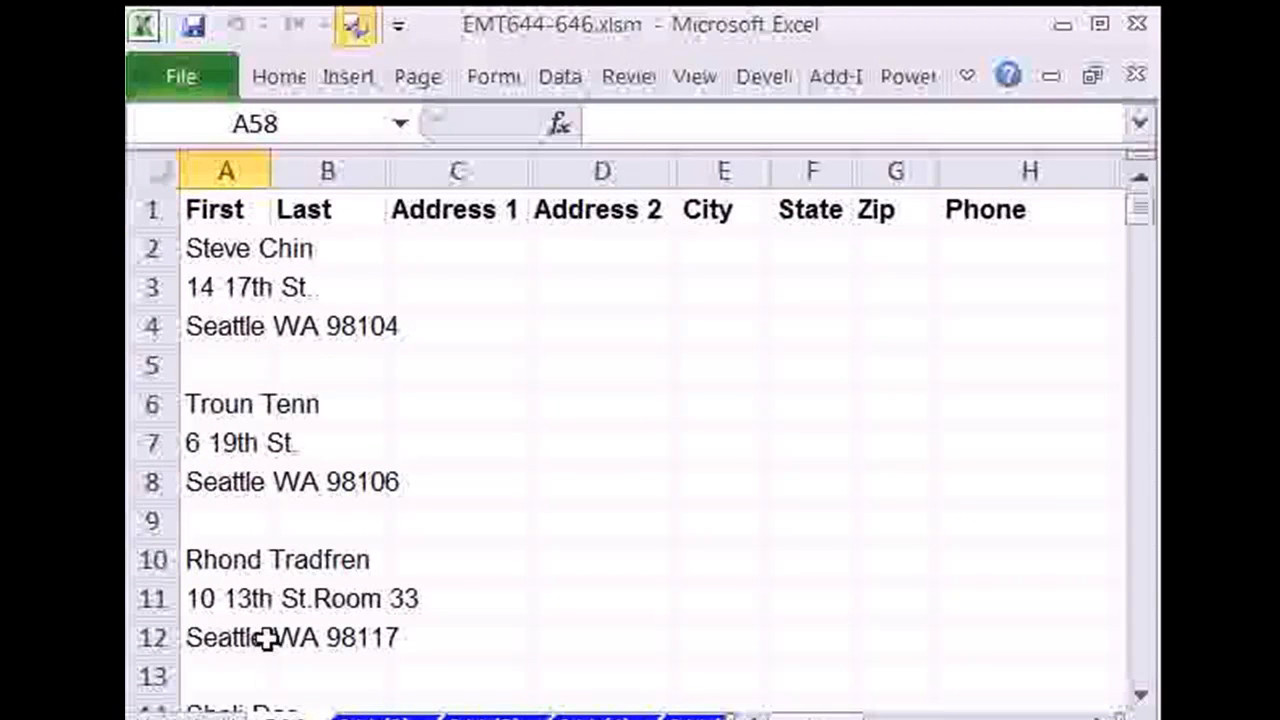
{"action": "left_click", "coordinate": [165, 211]}
{"action": "right_click", "coordinate": [168, 215]}
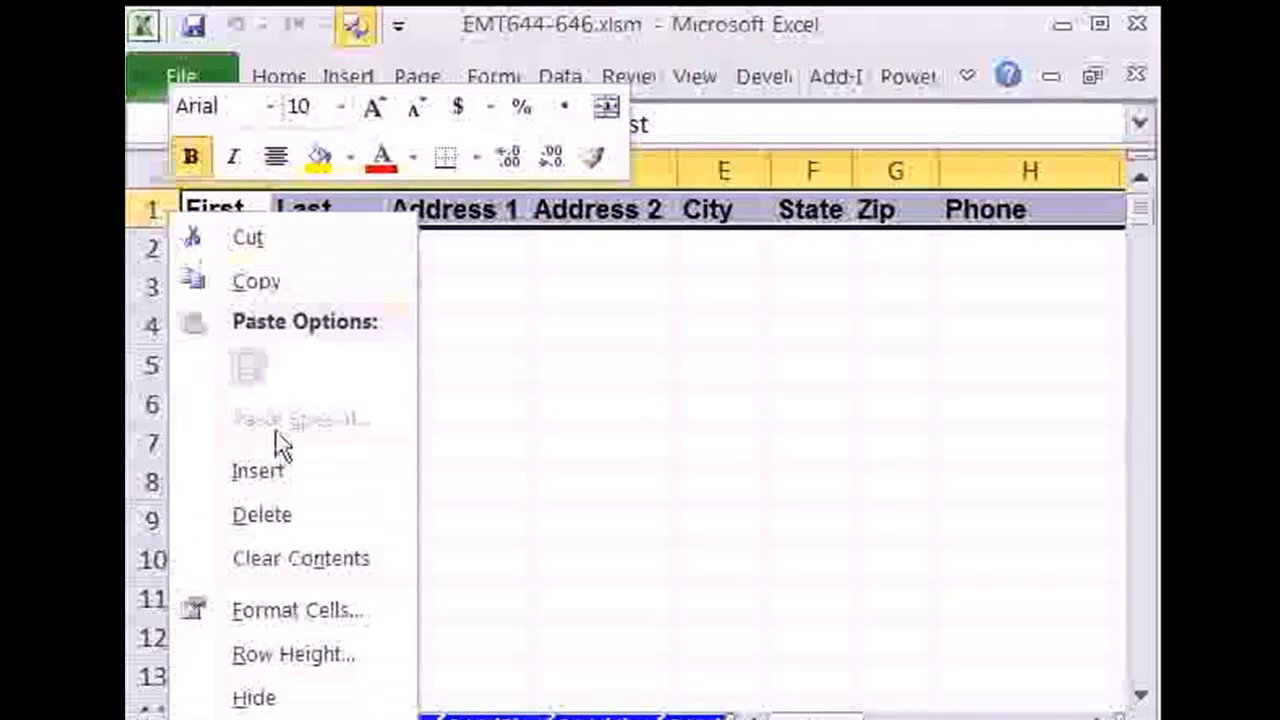
{"action": "left_click", "coordinate": [296, 515]}
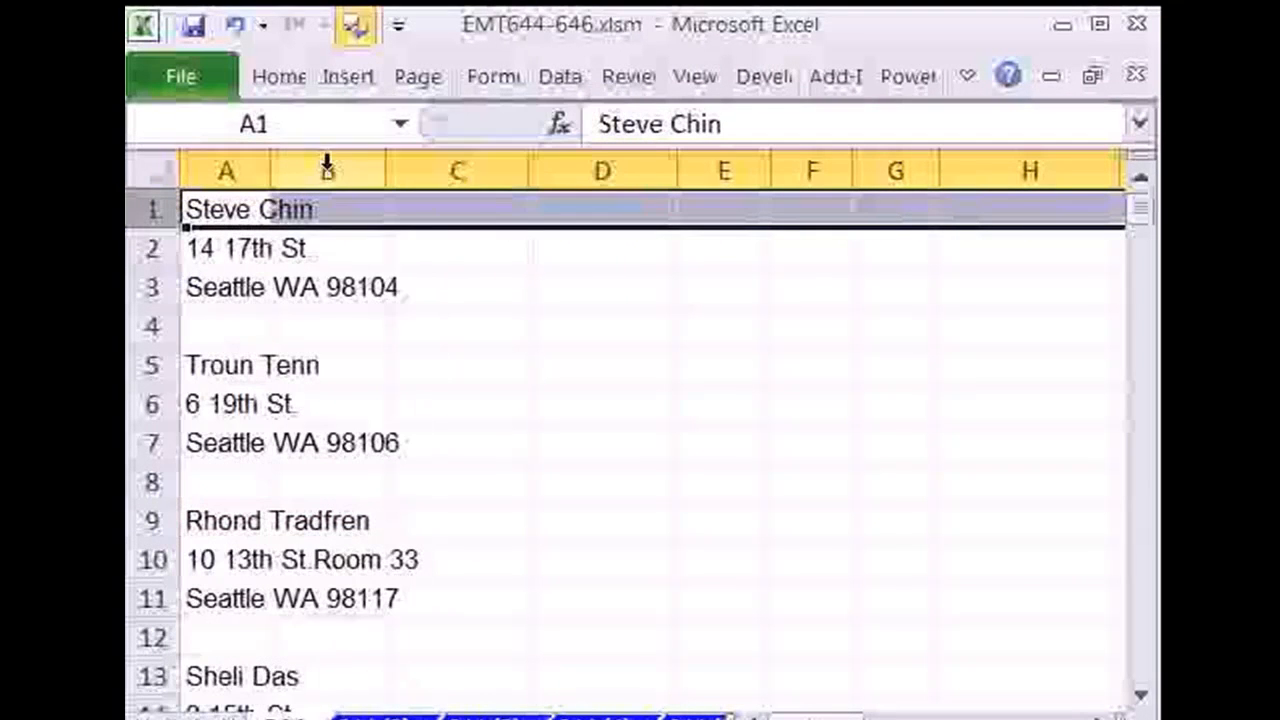
Step: Autofit column A to its contents and apply Wrap Text to the whole column so two-part addresses break onto separate lines
{"action": "left_click", "coordinate": [156, 172]}
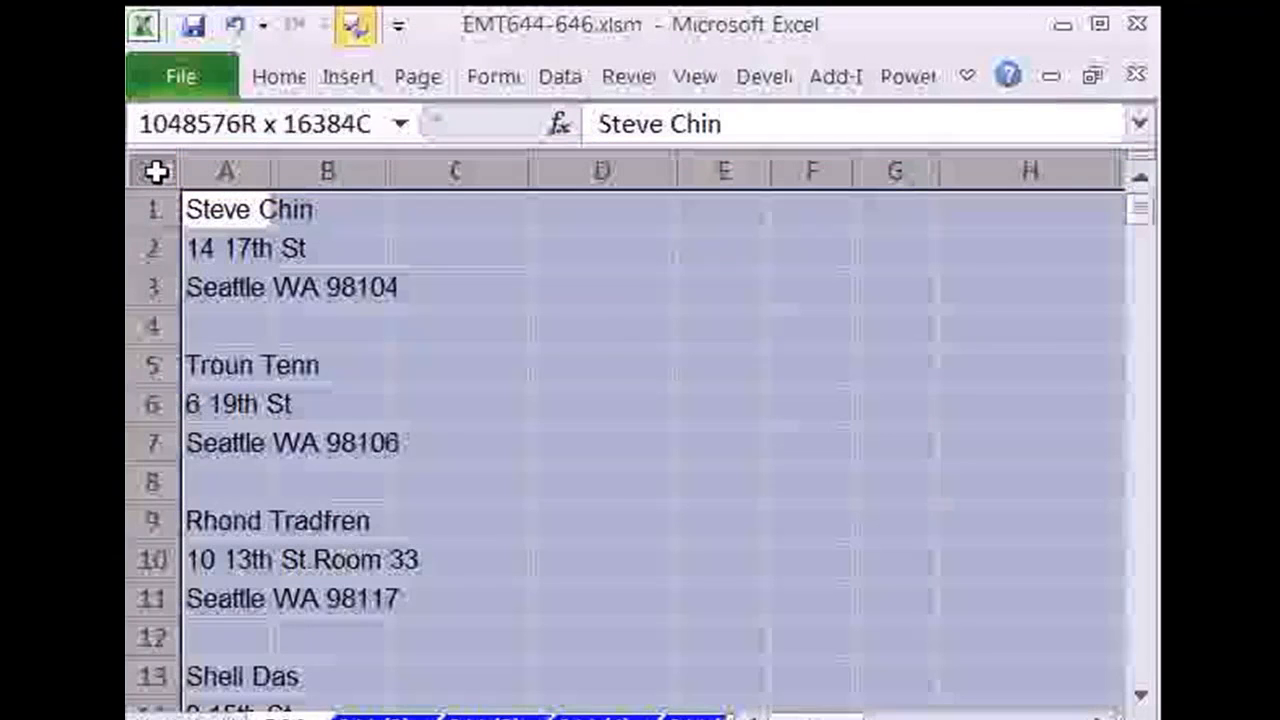
{"action": "double_click", "coordinate": [268, 171]}
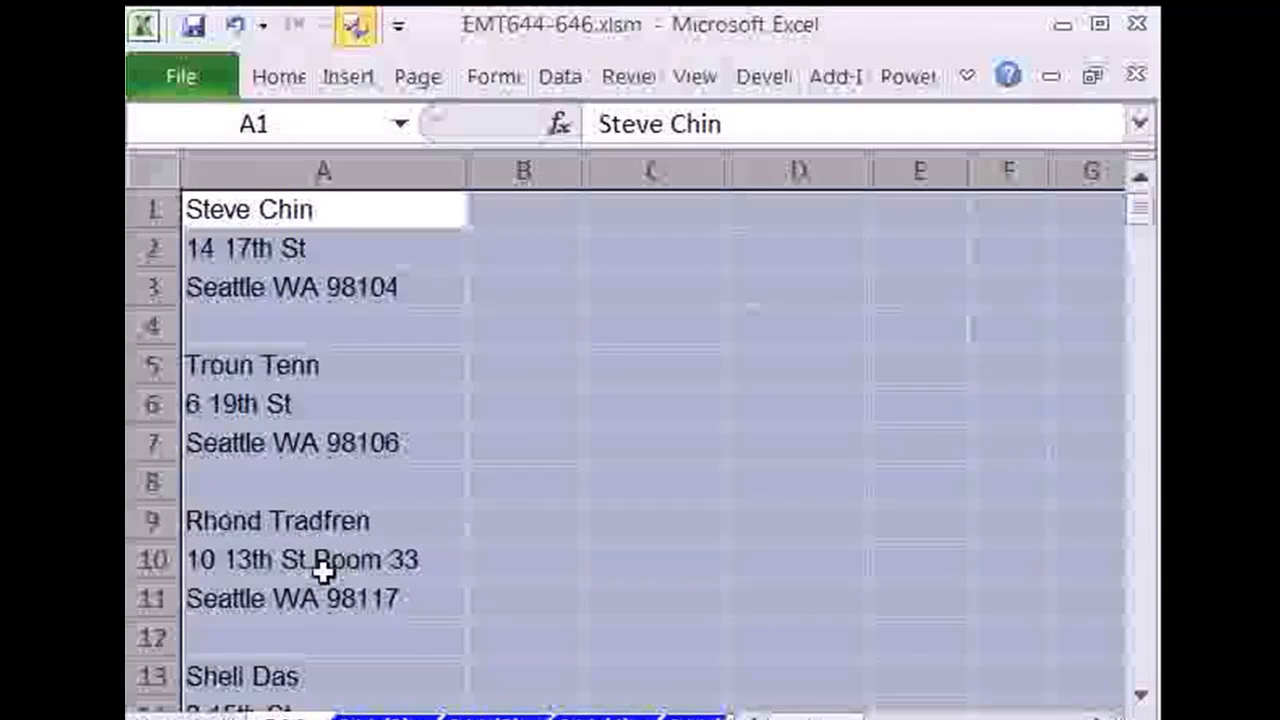
{"action": "left_click", "coordinate": [366, 562]}
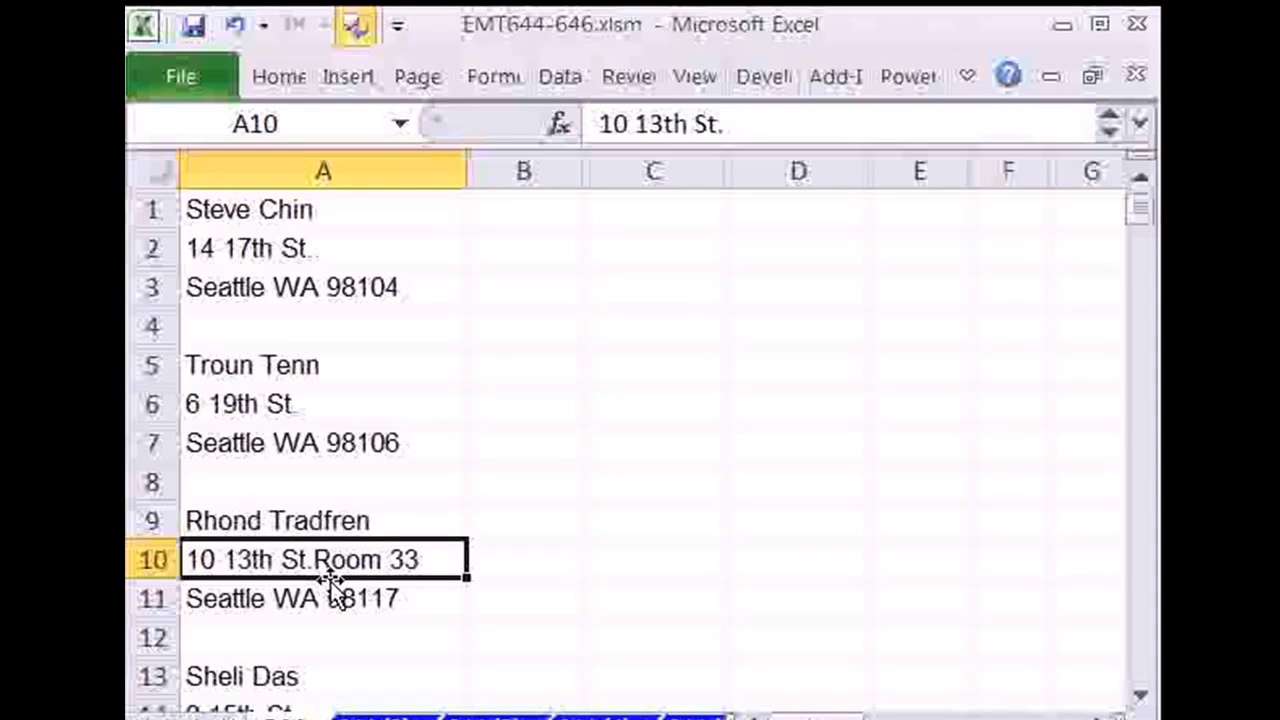
{"action": "left_click", "coordinate": [323, 170]}
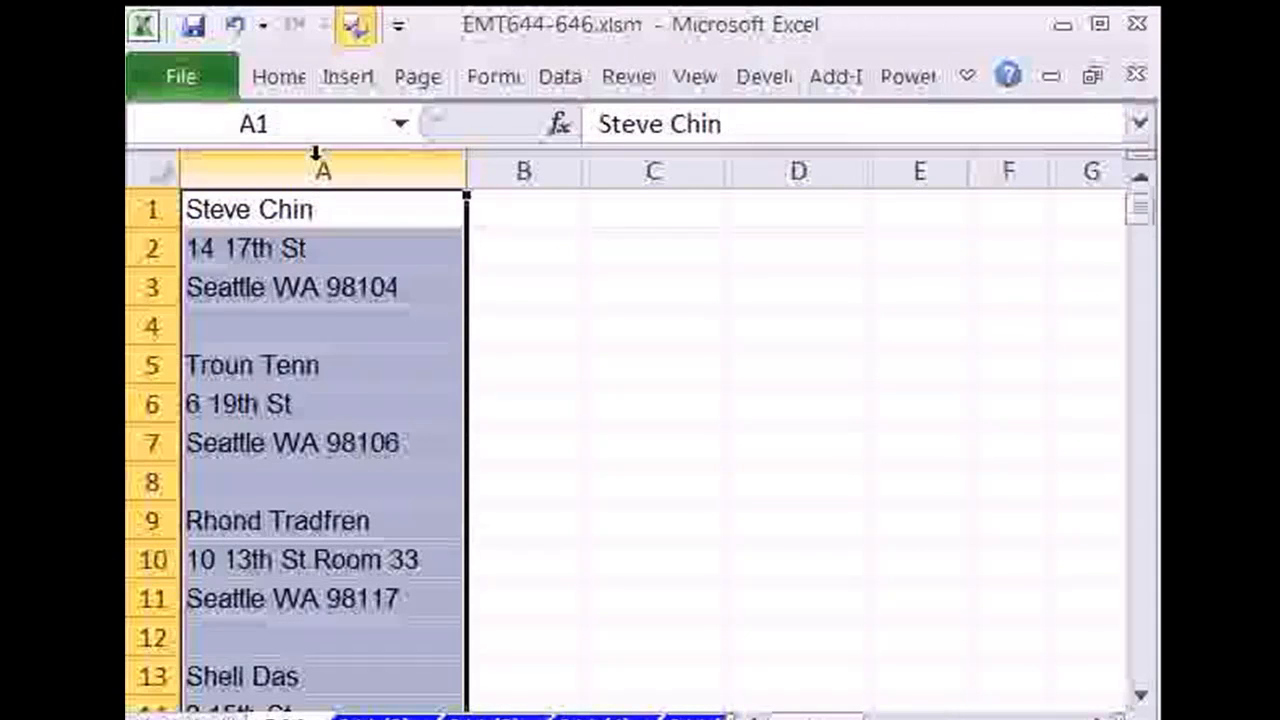
{"action": "left_click", "coordinate": [298, 79]}
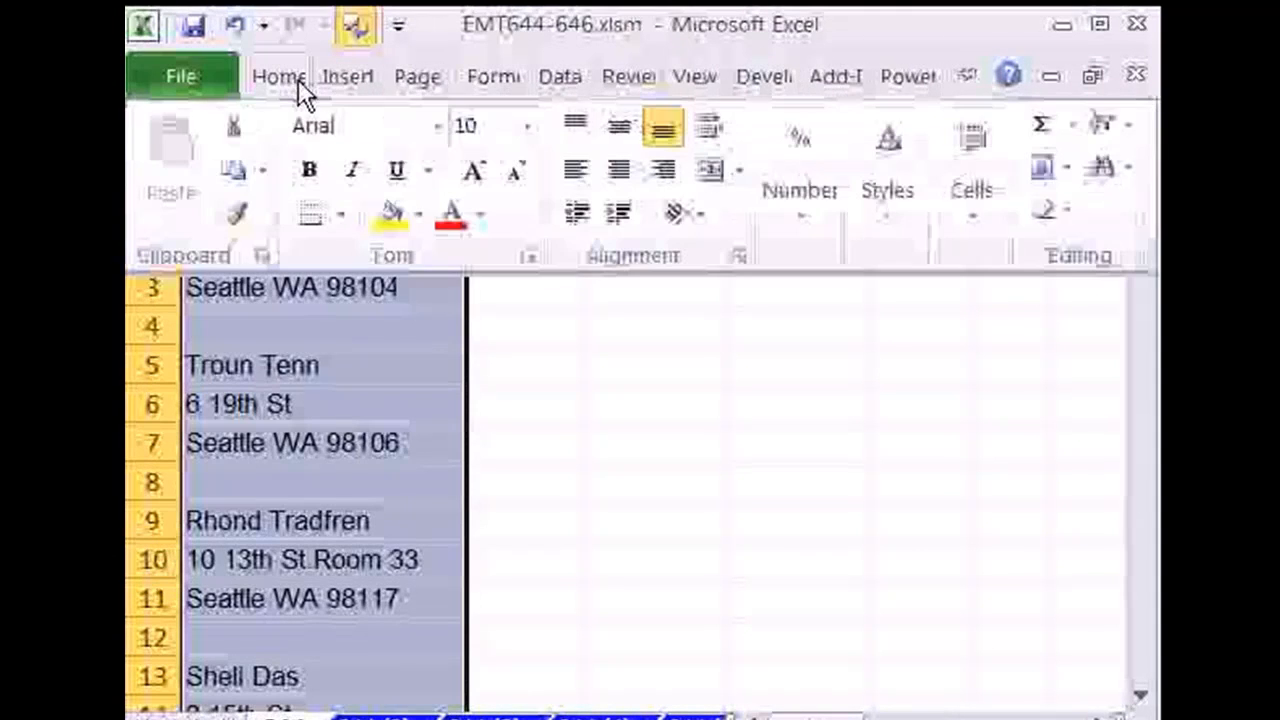
{"action": "left_click", "coordinate": [716, 130]}
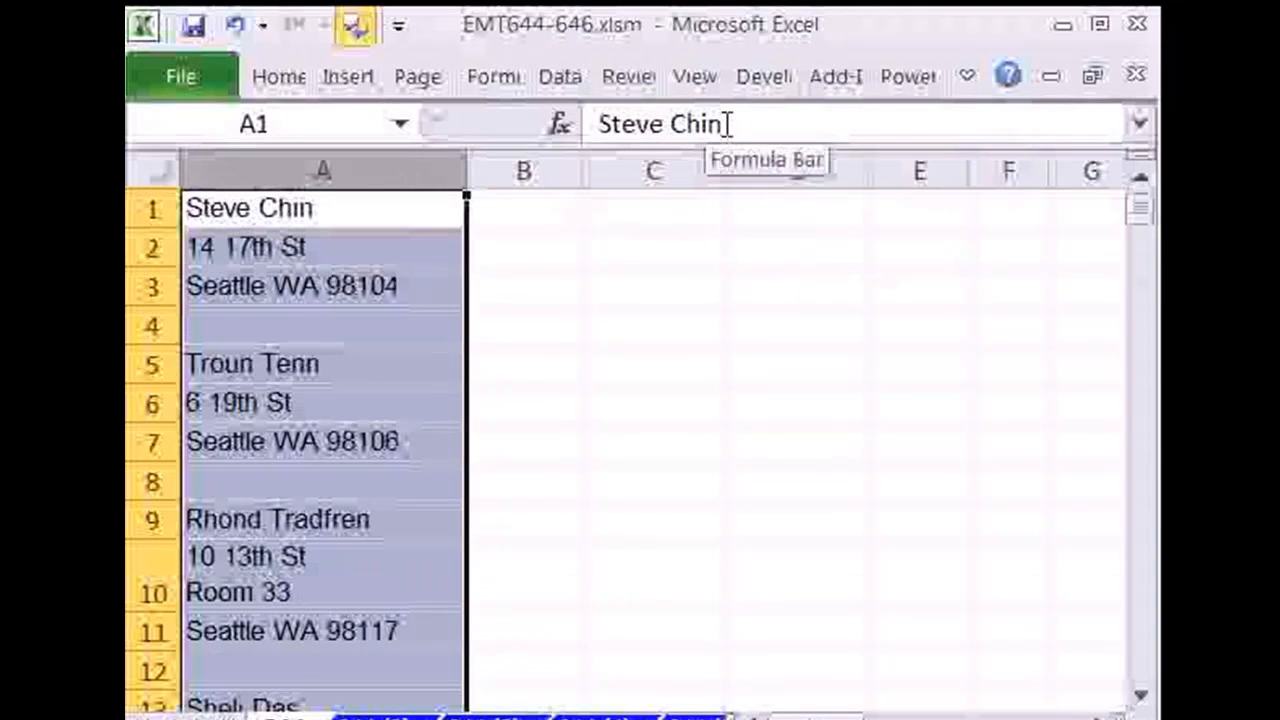
{"action": "left_click", "coordinate": [287, 80]}
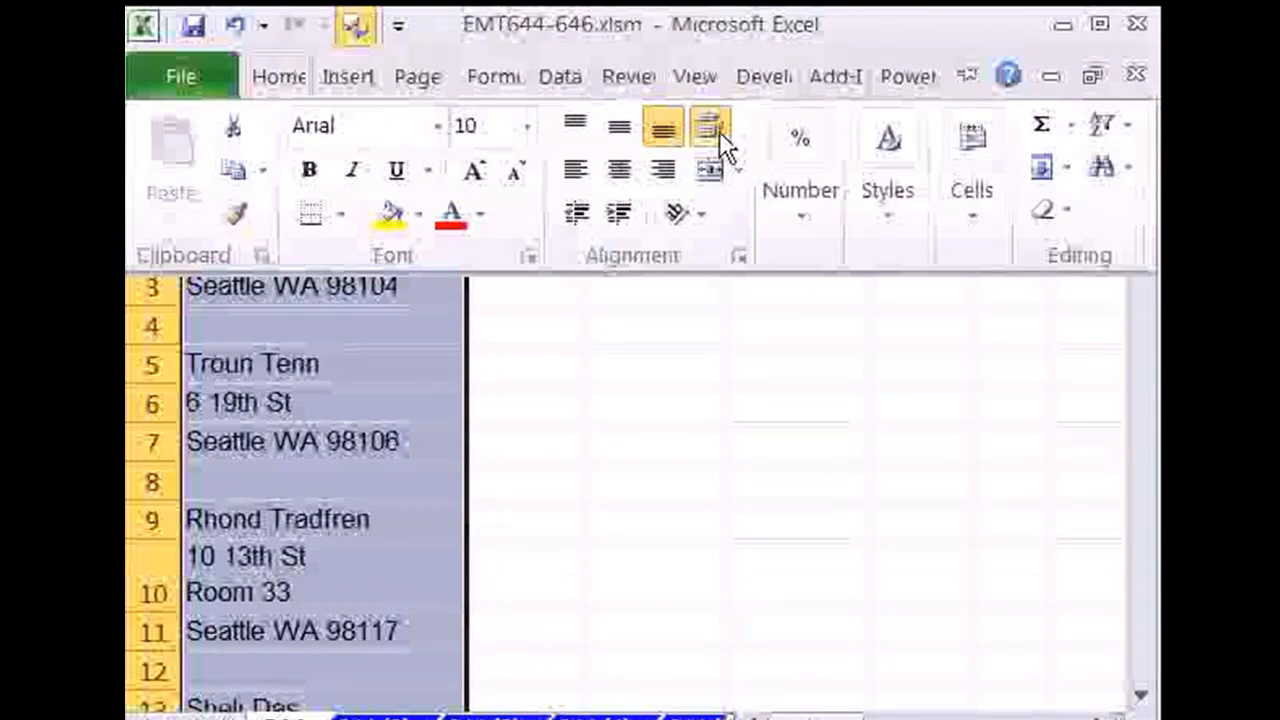
{"action": "left_click", "coordinate": [581, 445]}
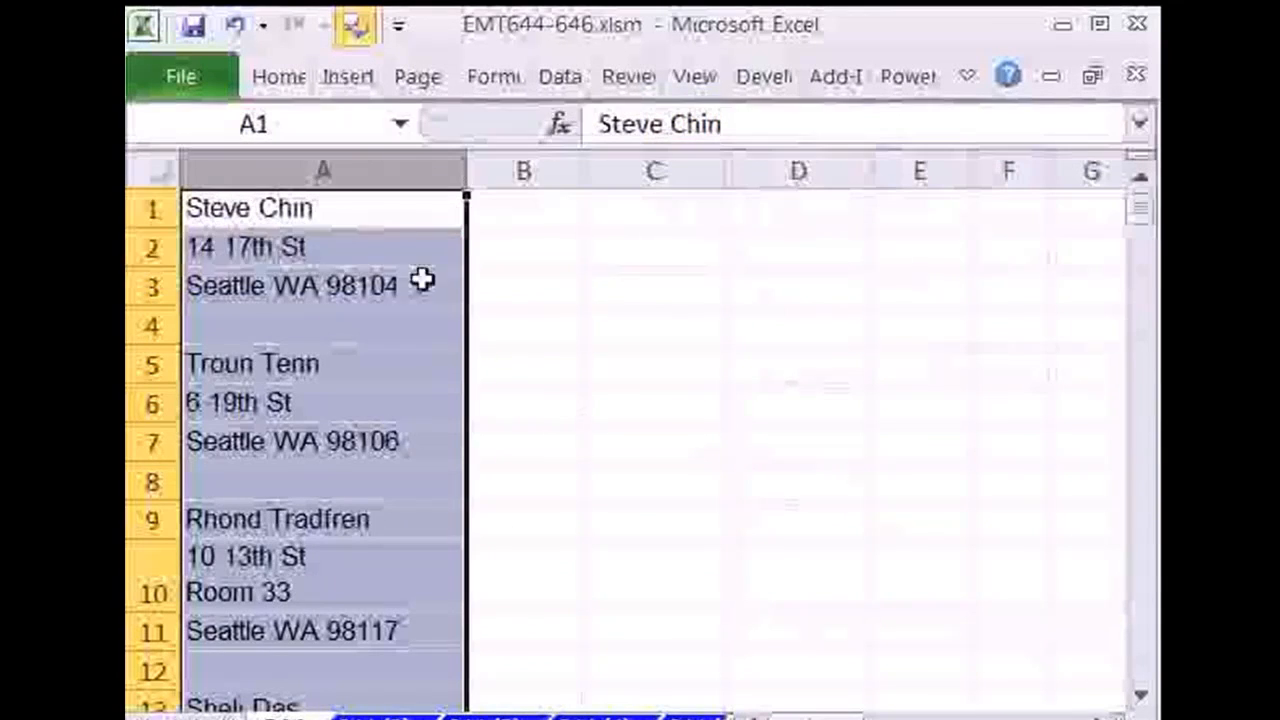
Step: Inspect the name, street and city lines of the first three rearranged records in column A, ending on A10
{"action": "left_click", "coordinate": [343, 214]}
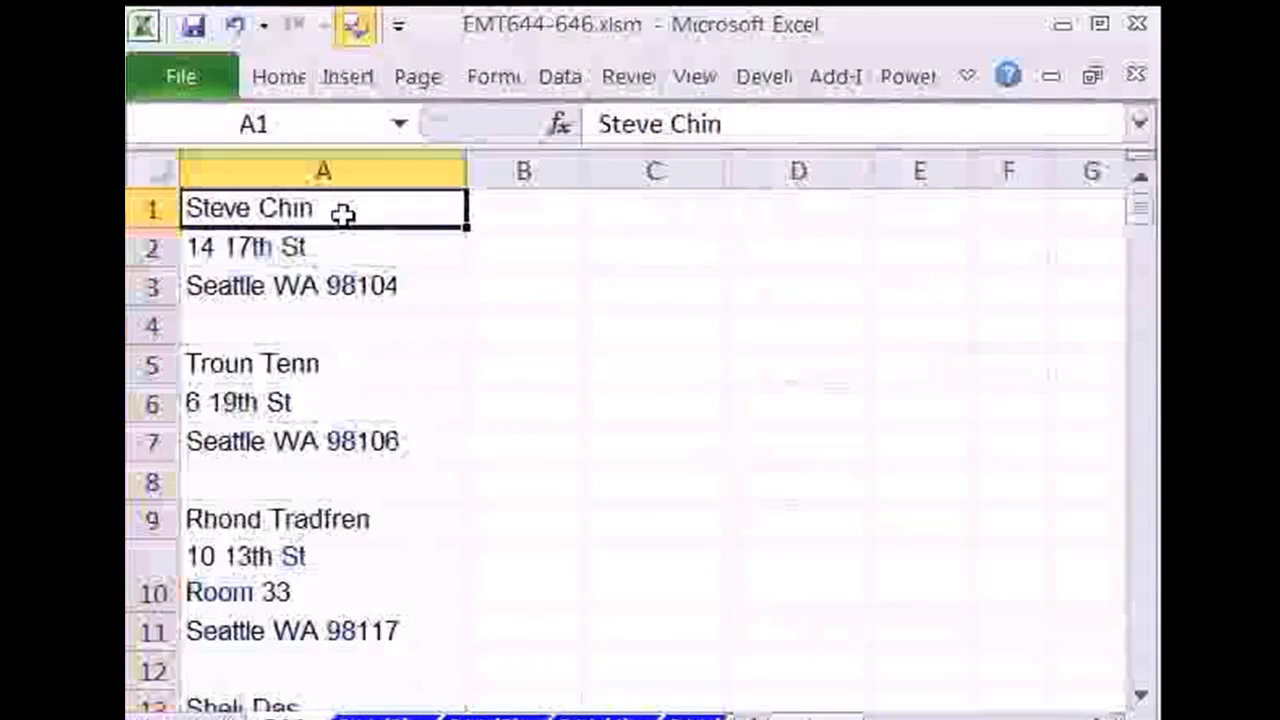
{"action": "left_click", "coordinate": [289, 249]}
{"action": "left_click", "coordinate": [330, 207]}
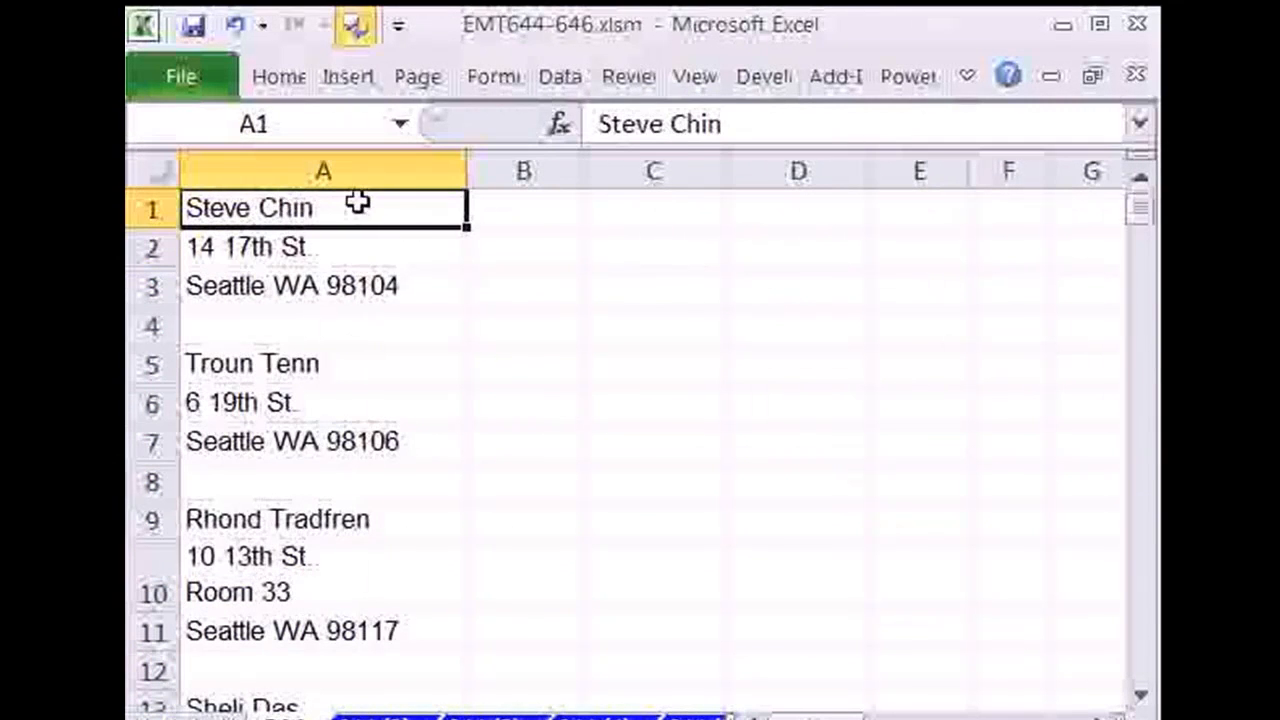
{"action": "left_click", "coordinate": [343, 287]}
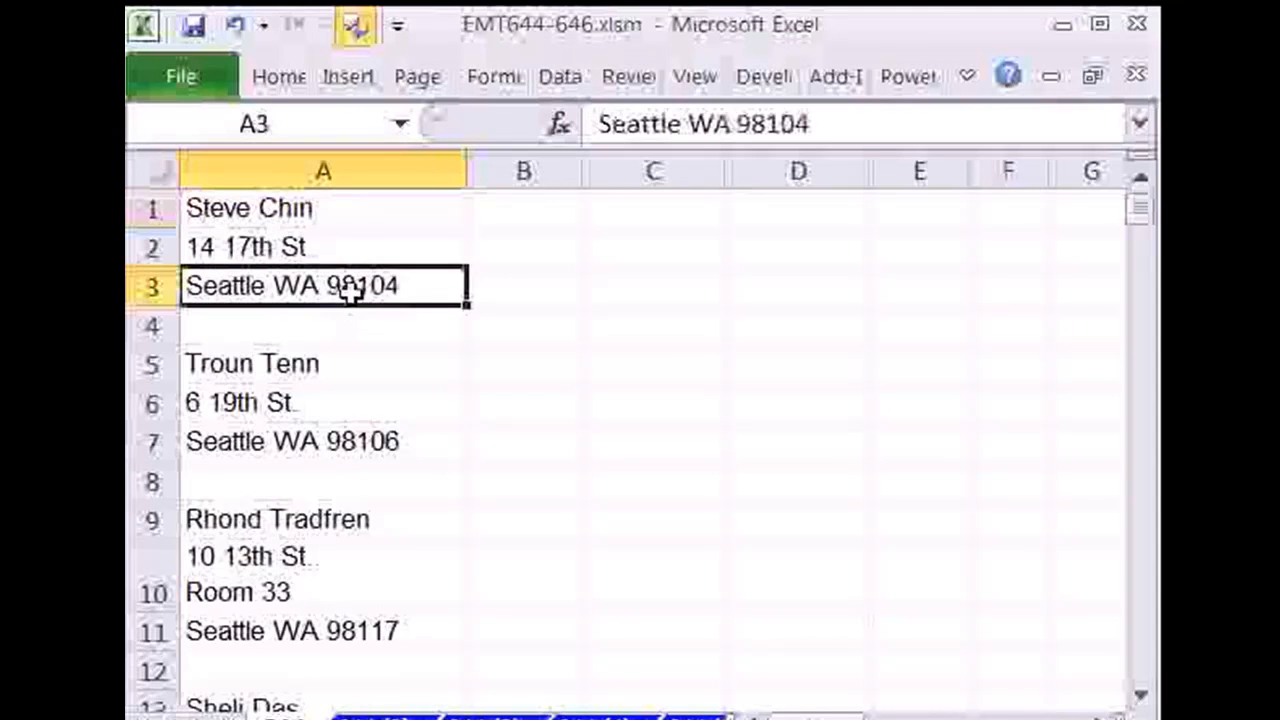
{"action": "left_click", "coordinate": [349, 410]}
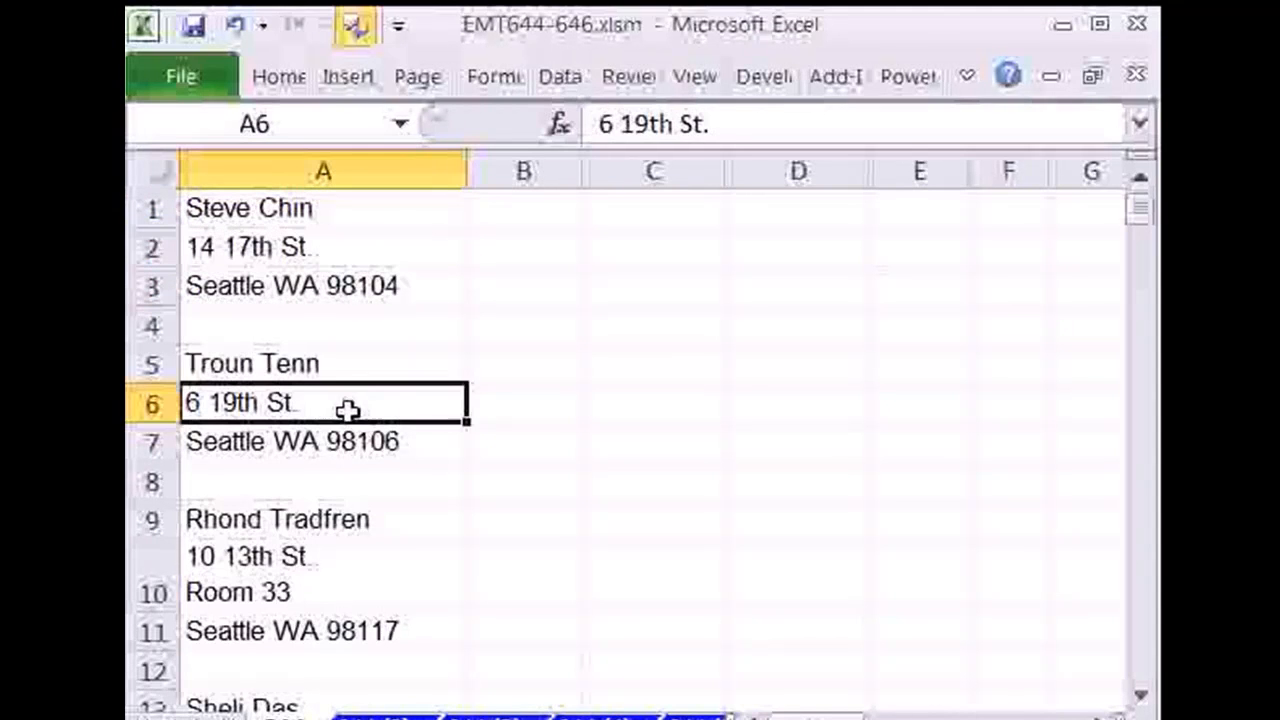
{"action": "left_click", "coordinate": [335, 583]}
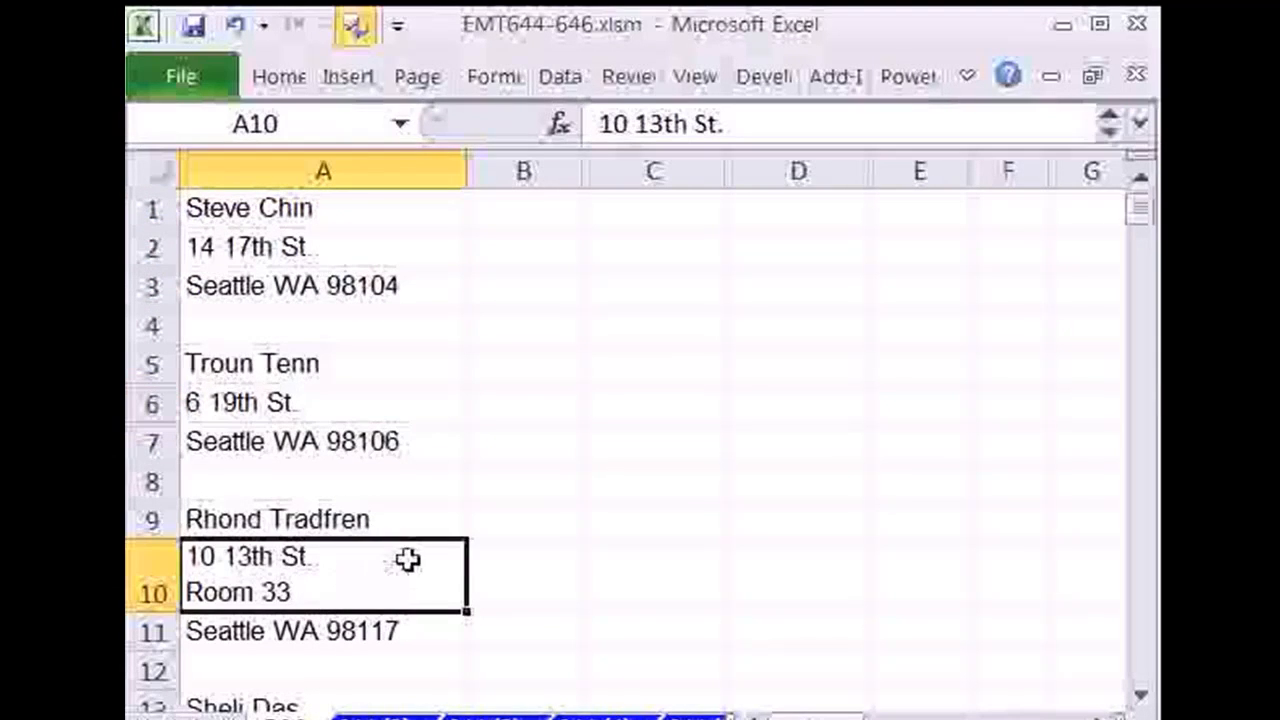